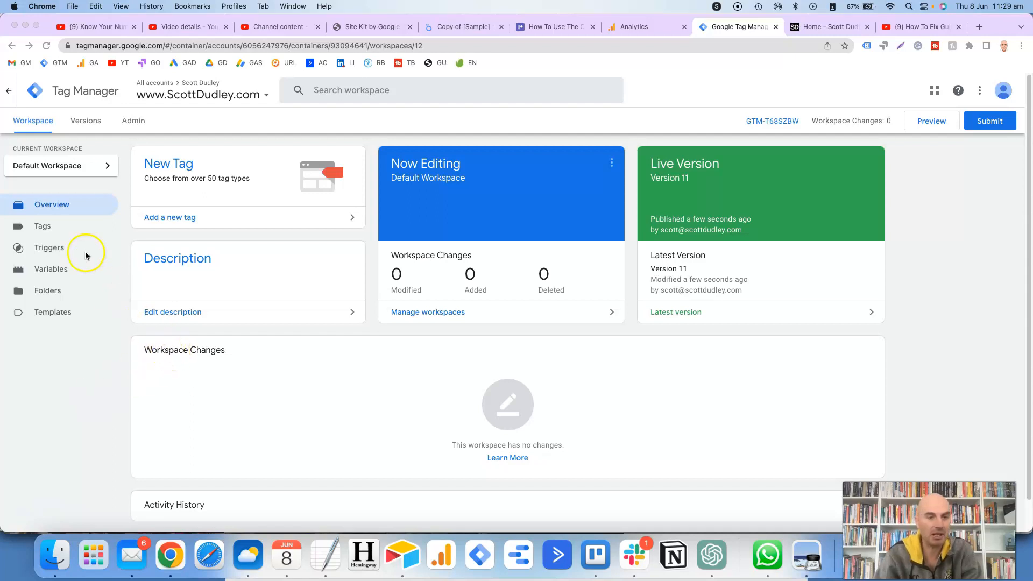
# Open the configuration of the GA4 - Event - Conversion tag for editing.
pyautogui.click(44, 229)
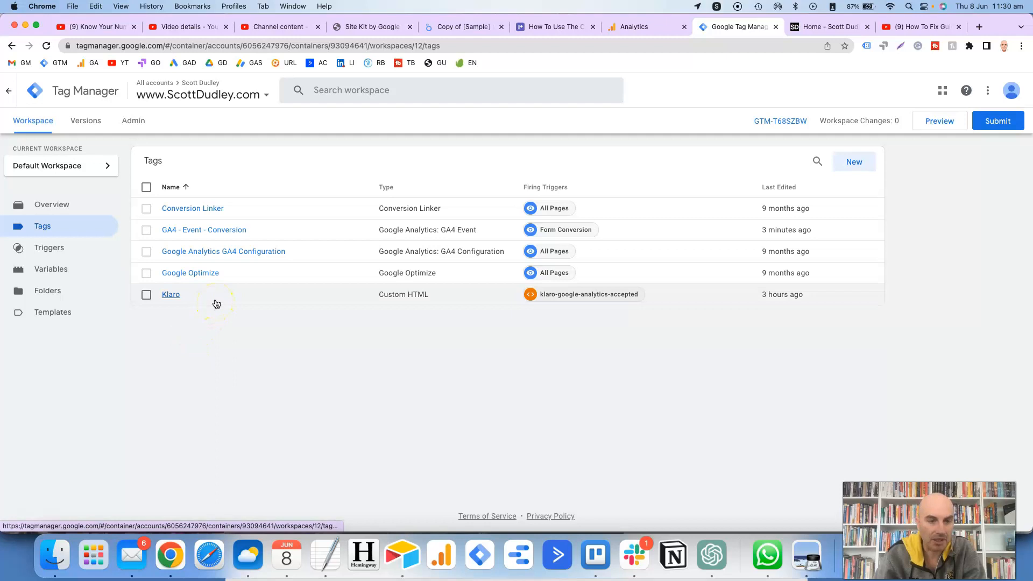
pyautogui.click(215, 235)
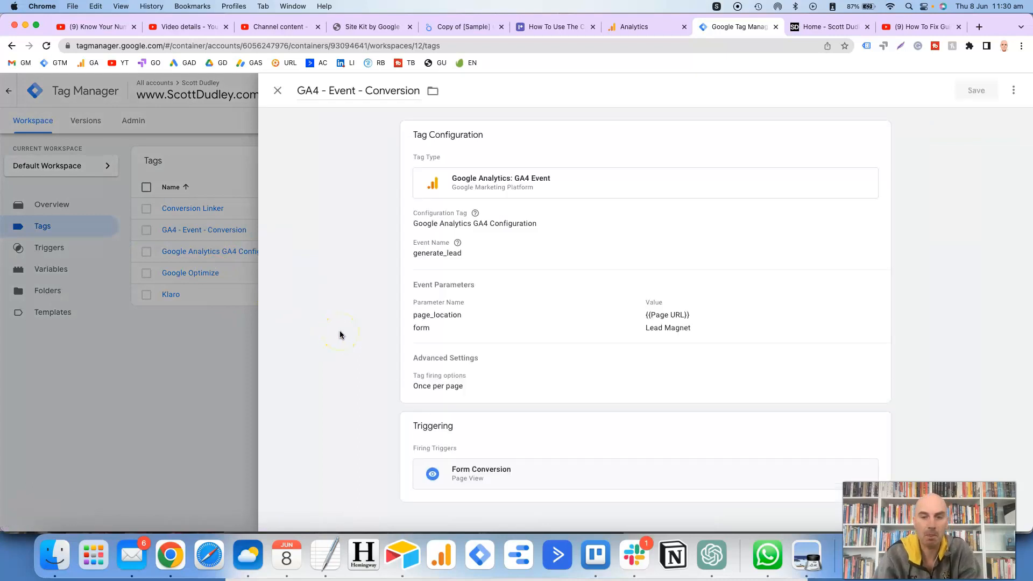
pyautogui.click(503, 260)
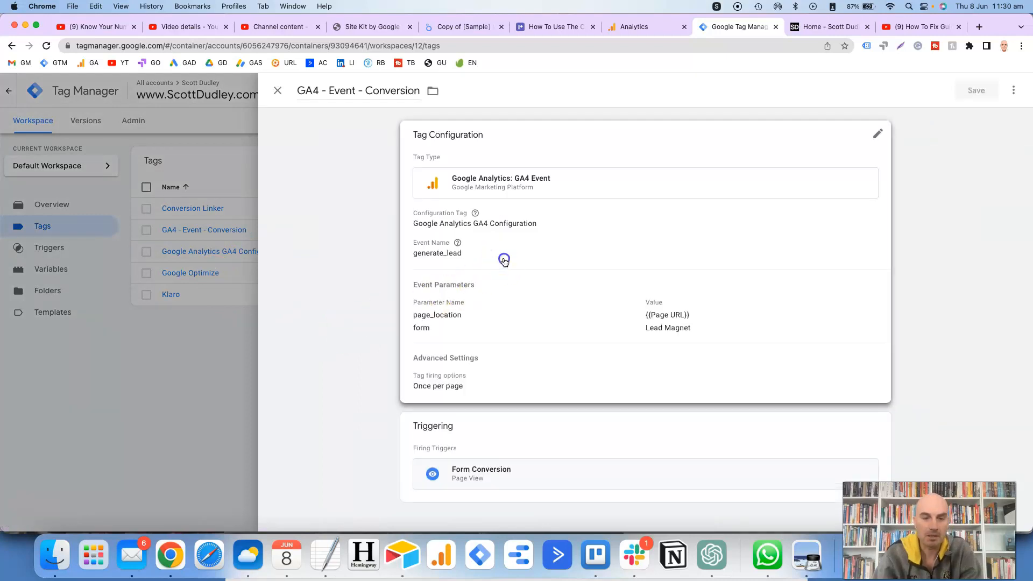
# Examine the event name used in the GA4 - Event - Conversion tag.
pyautogui.click(478, 286)
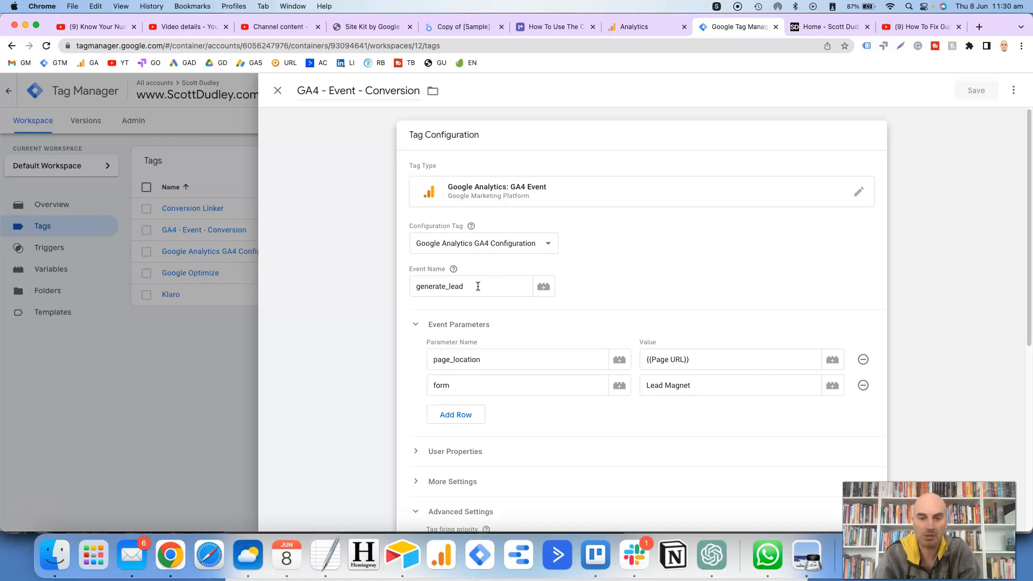
pyautogui.moveTo(478, 286); pyautogui.dragTo(408, 289)
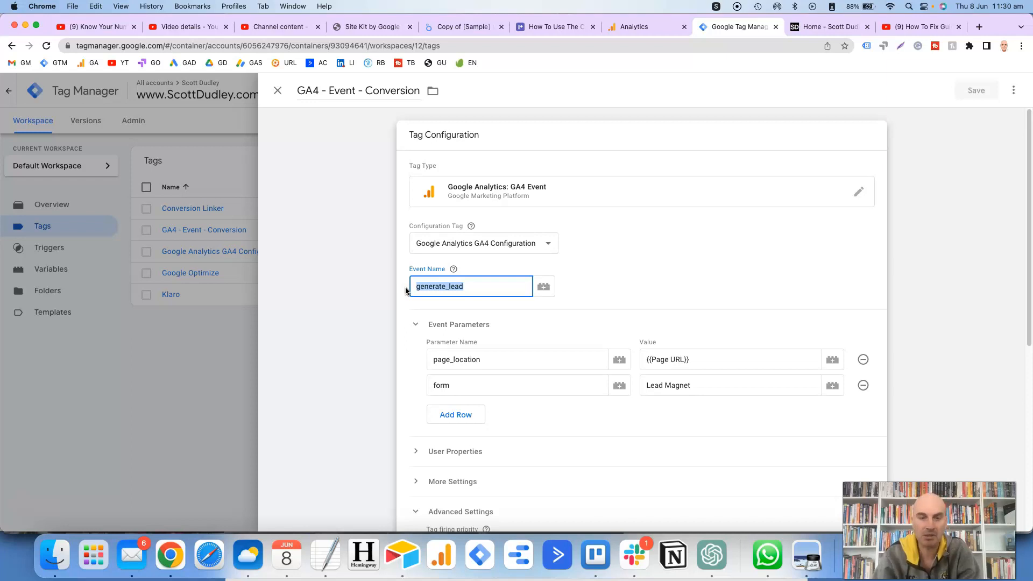
pyautogui.doubleClick(462, 286)
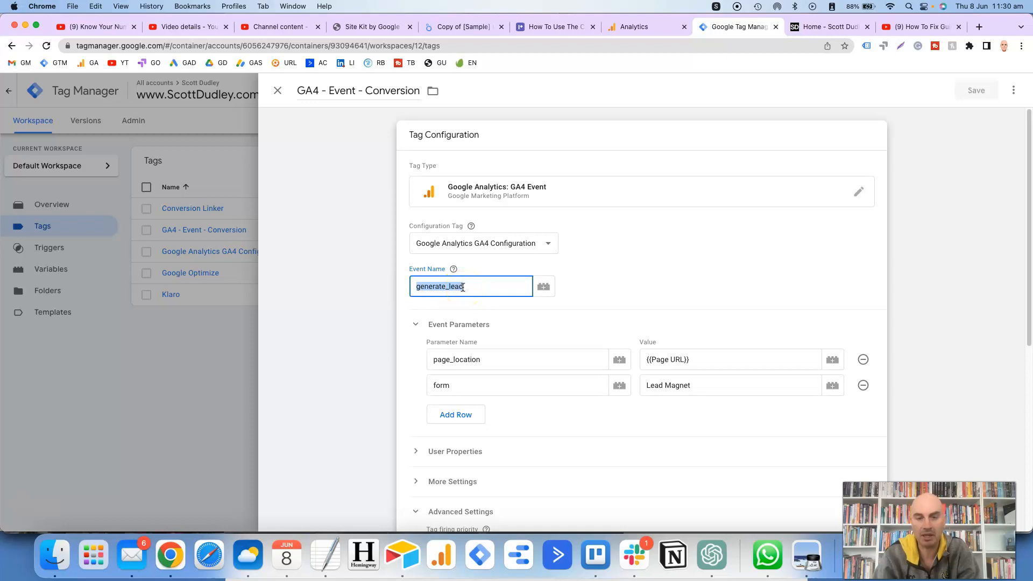
pyautogui.click(464, 288)
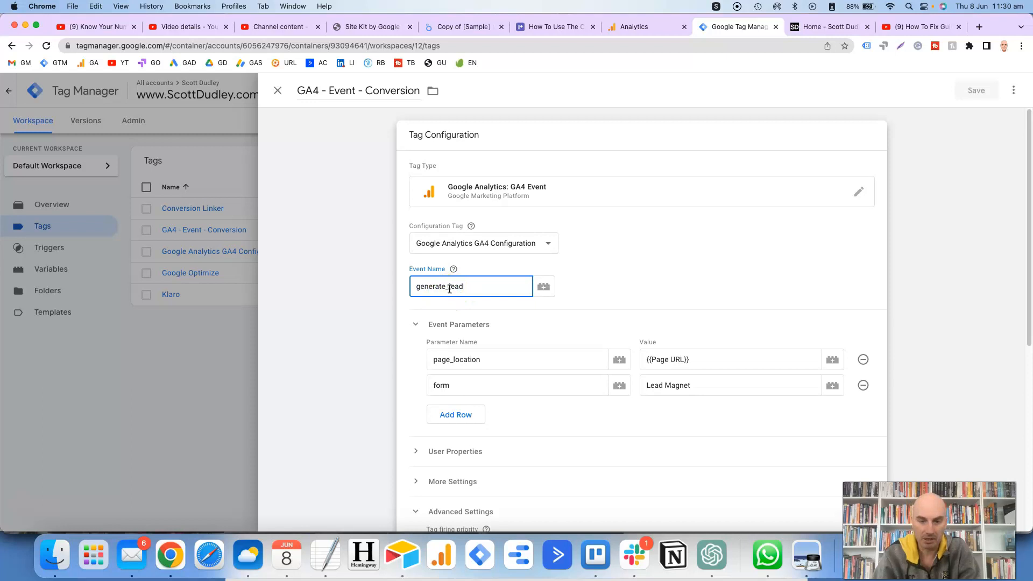
pyautogui.click(446, 286)
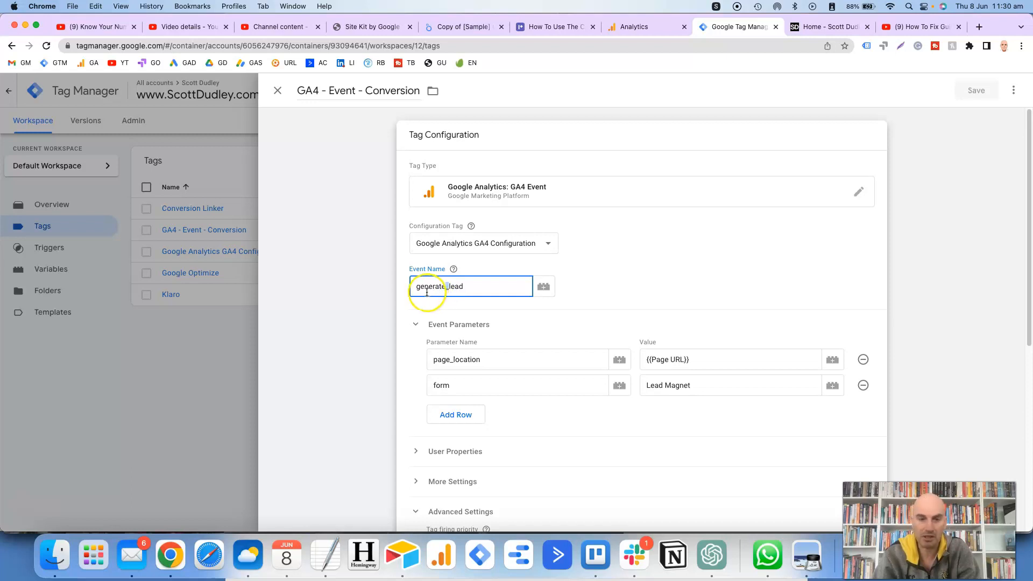
pyautogui.doubleClick(421, 290)
pyautogui.click(473, 289)
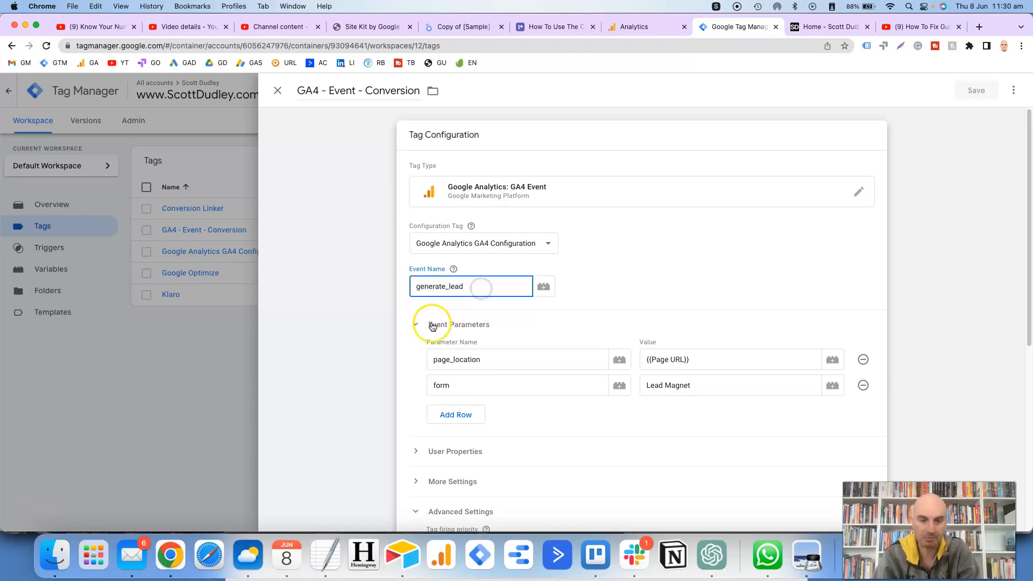
# Examine the page_location event parameter and the variables available for its value, then close the variable list without choosing one.
pyautogui.scroll(-4, 428, 328)
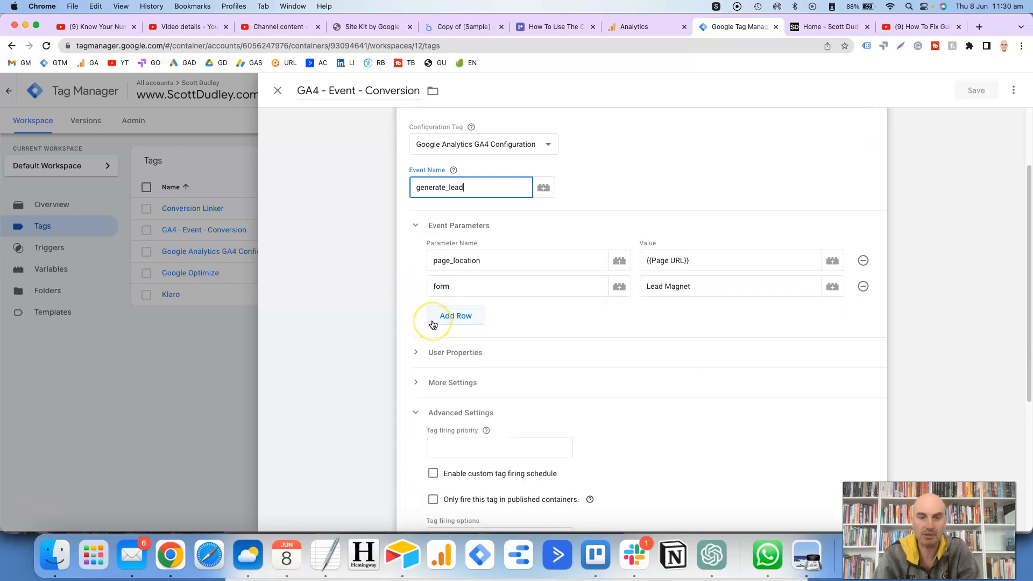
pyautogui.click(486, 261)
pyautogui.moveTo(486, 261); pyautogui.dragTo(429, 261)
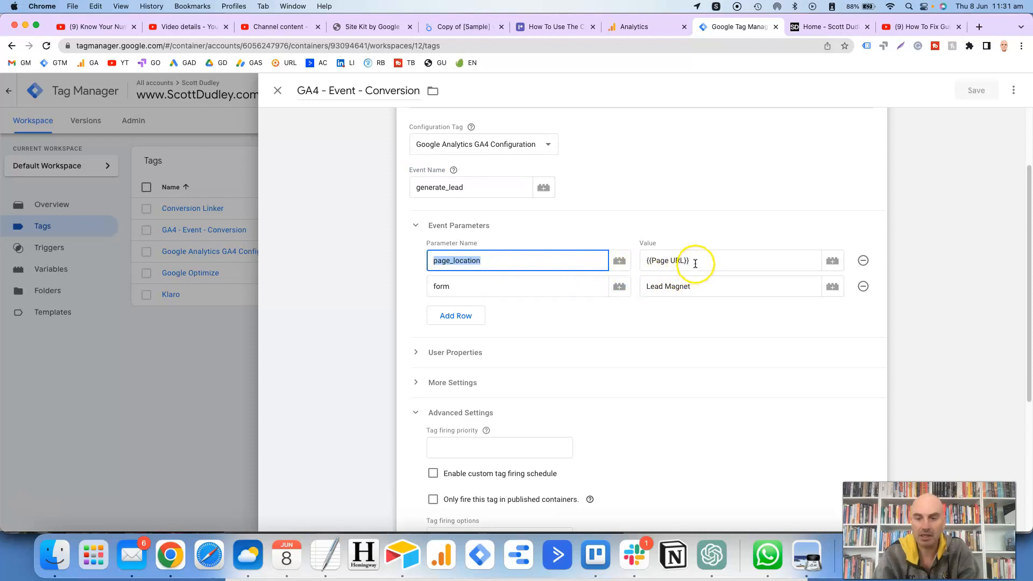
pyautogui.moveTo(695, 263); pyautogui.dragTo(645, 262)
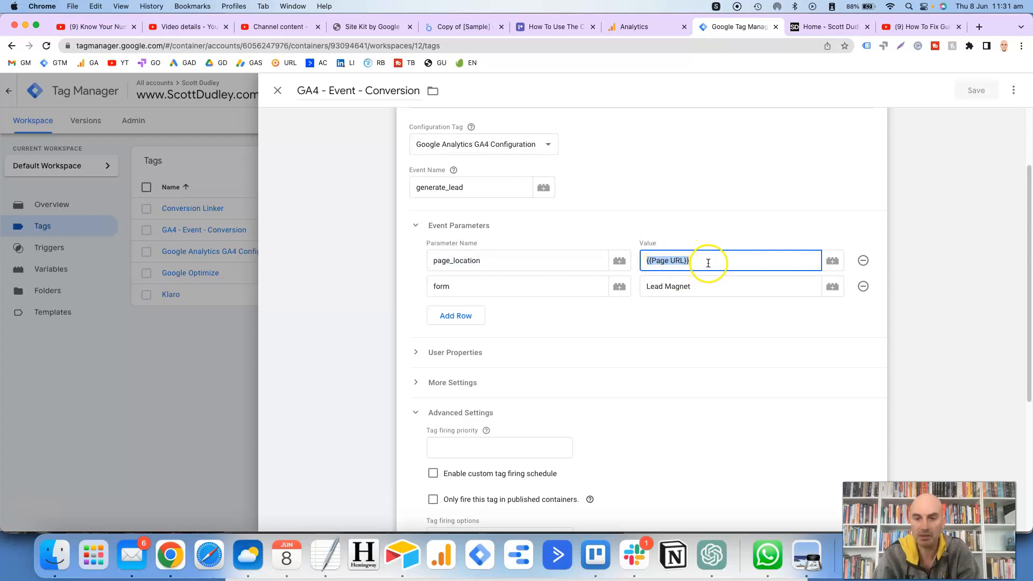
pyautogui.click(833, 263)
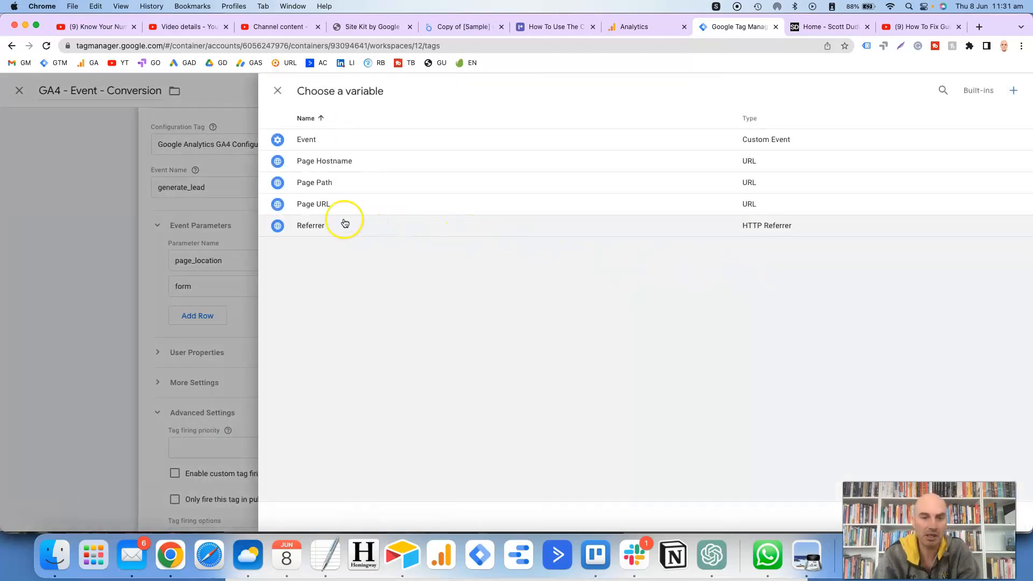
pyautogui.click(278, 90)
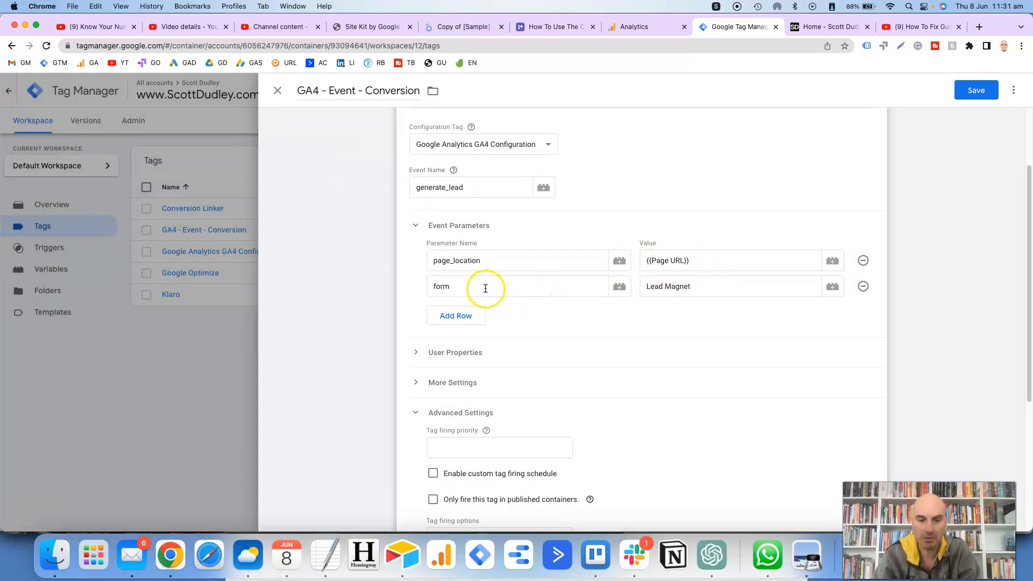
# Examine the name and value of the form event parameter.
pyautogui.moveTo(464, 286); pyautogui.dragTo(426, 287)
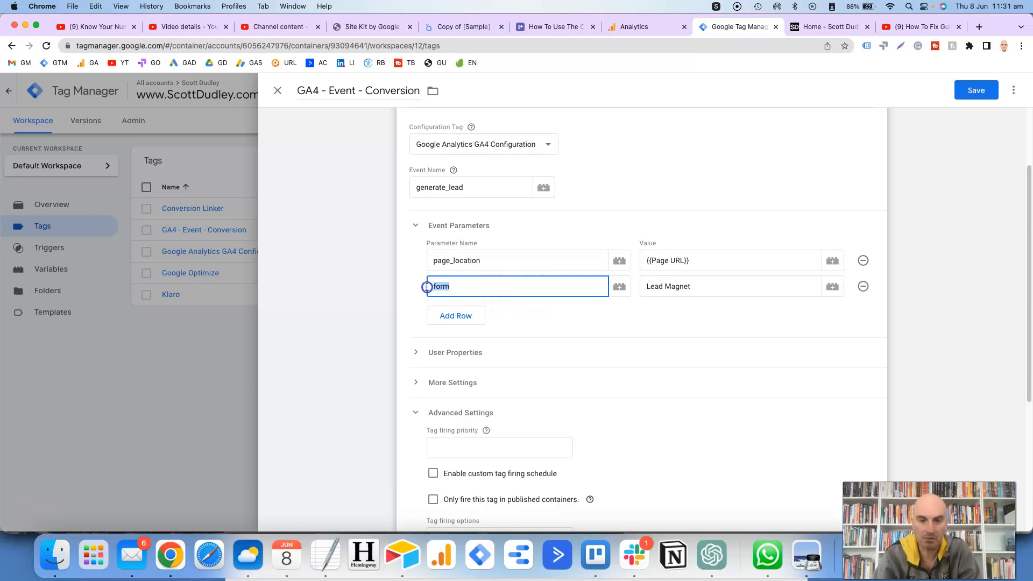
pyautogui.click(688, 287)
pyautogui.moveTo(693, 286); pyautogui.dragTo(642, 287)
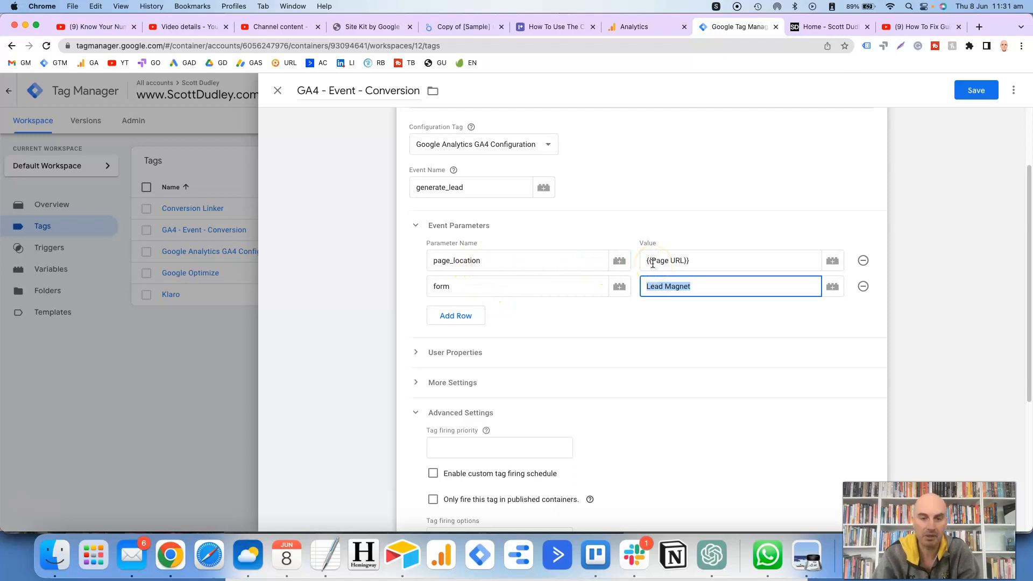
# Open the tag's Form Conversion firing trigger and expand its configuration for editing.
pyautogui.scroll(-1, 590, 326)
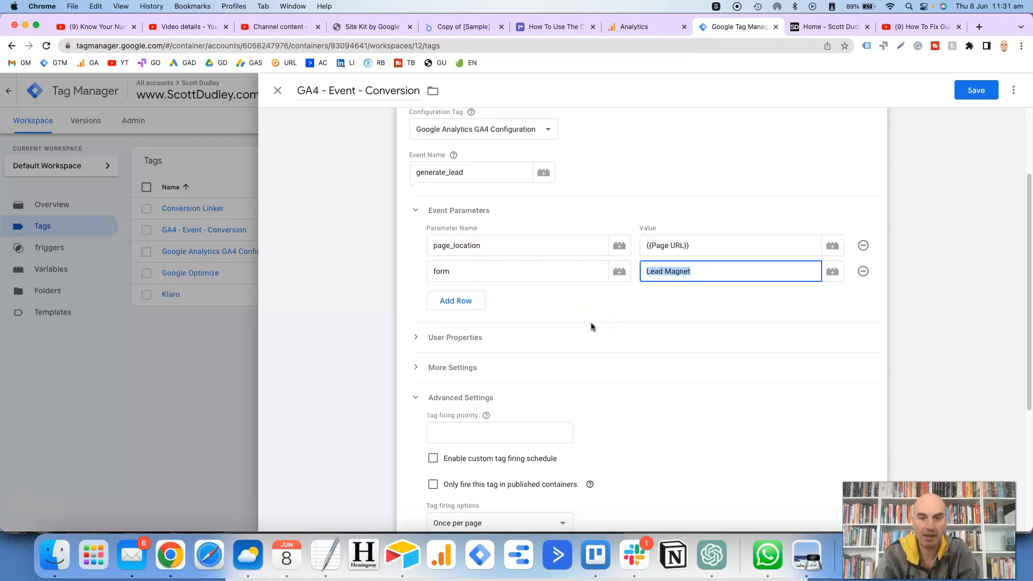
pyautogui.scroll(-5, 591, 322)
pyautogui.click(546, 477)
pyautogui.click(560, 487)
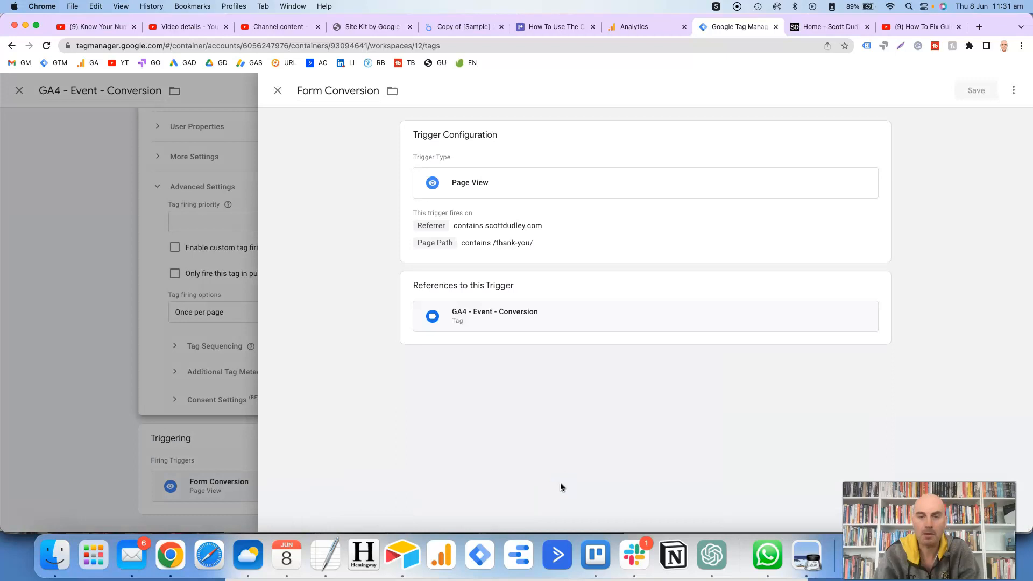
pyautogui.click(483, 211)
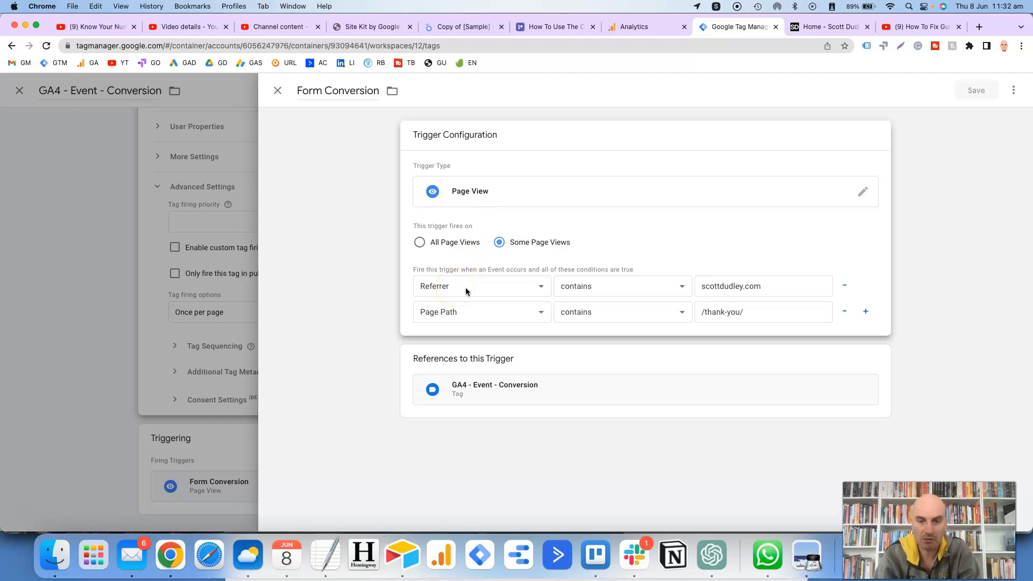
# Examine the trigger's Referrer and Page Path conditions and the match operators offered for the Referrer.
pyautogui.click(466, 313)
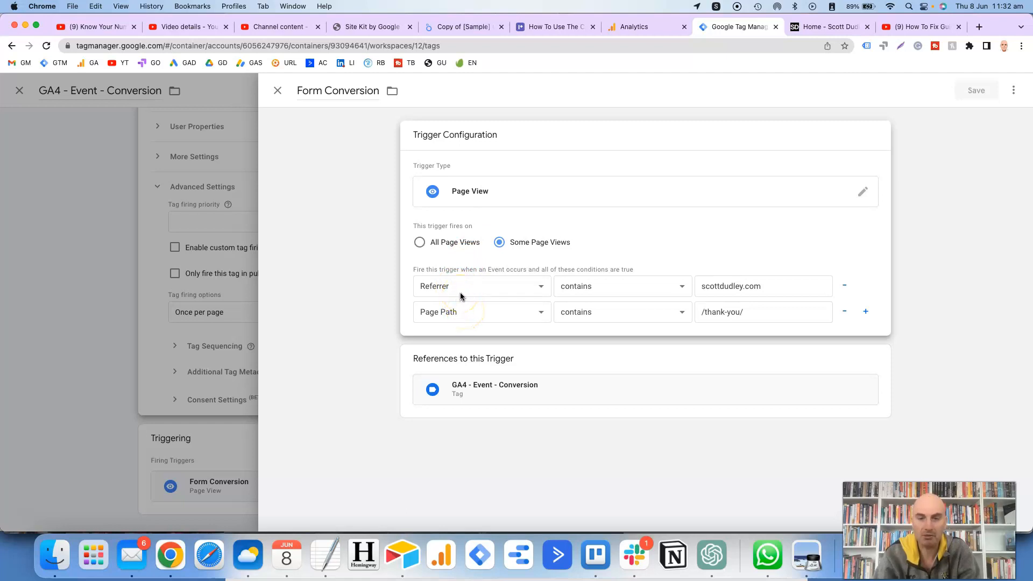
pyautogui.click(551, 293)
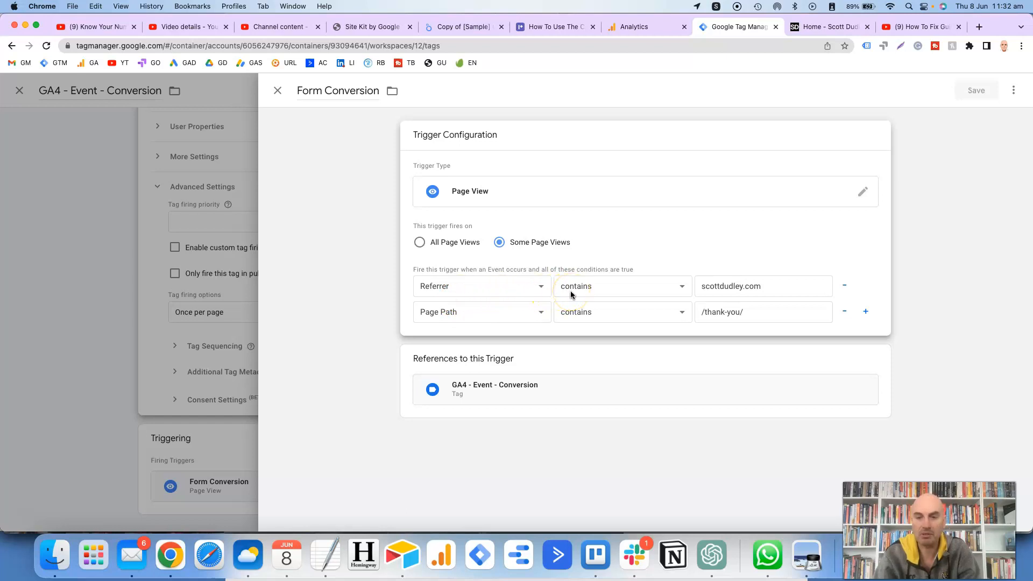
pyautogui.click(502, 319)
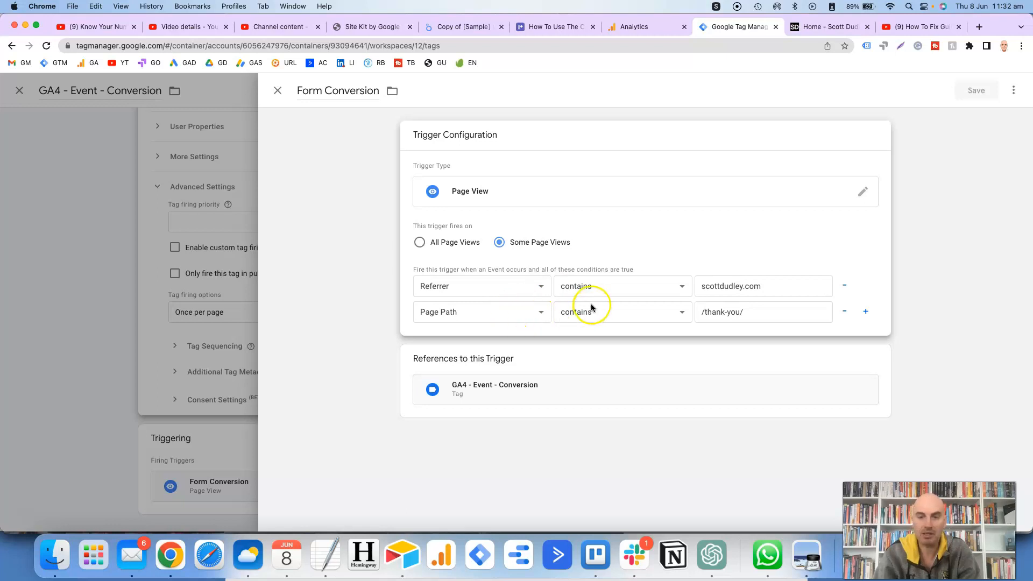
pyautogui.click(610, 292)
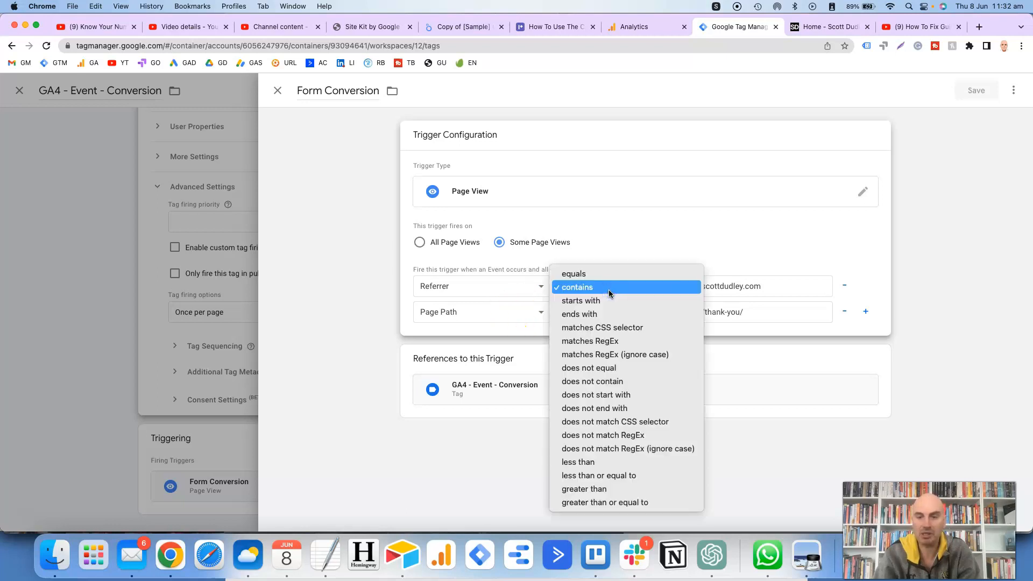
pyautogui.click(687, 252)
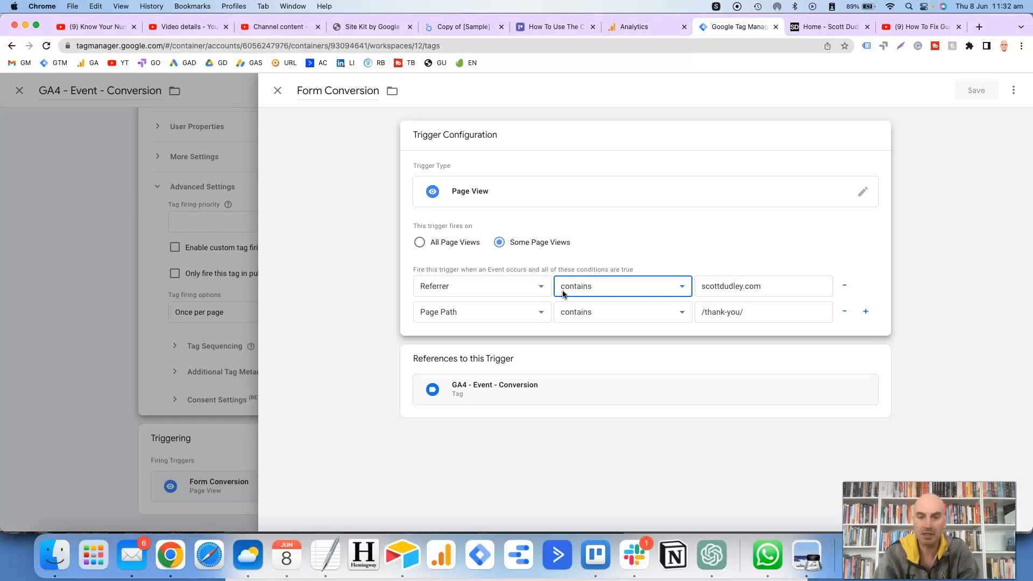
# Switch to the website's home page, examine its email sign-up forms down to the footer, and return to Tag Manager.
pyautogui.click(801, 28)
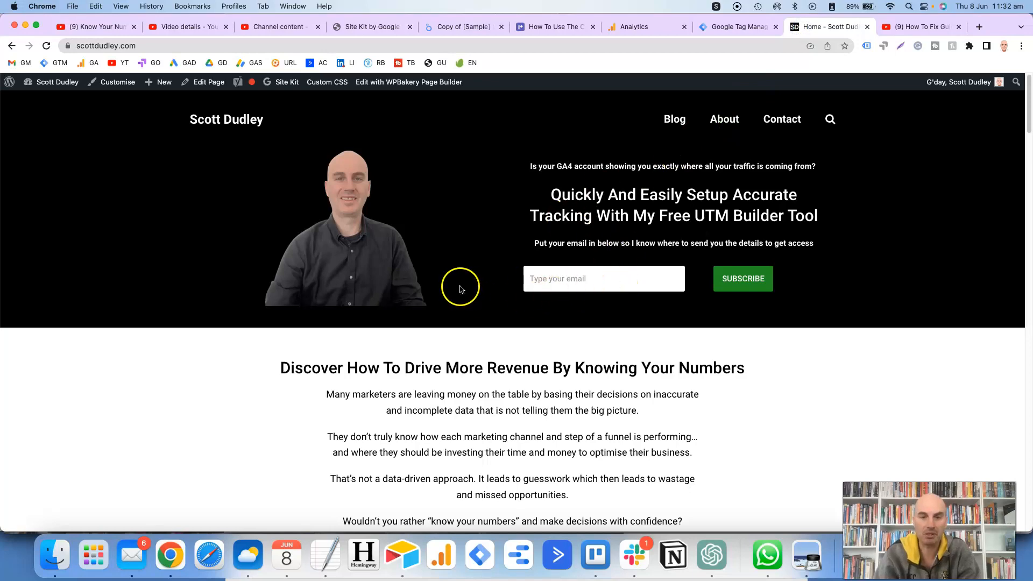
pyautogui.scroll(-20, 446, 290)
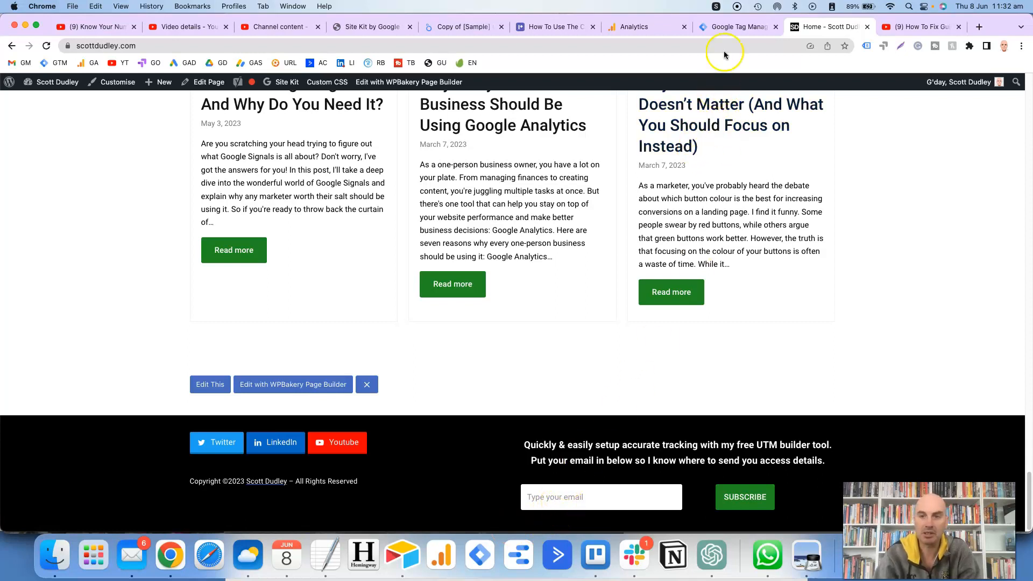
pyautogui.click(727, 27)
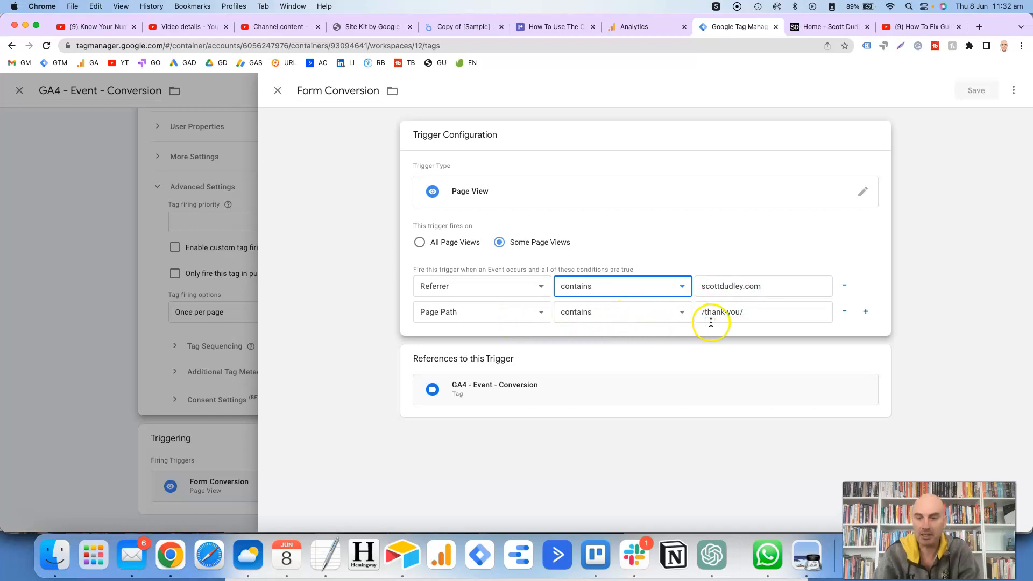
# Examine the Page Path value of the trigger and review the Referrer match operators again, keeping the contains option.
pyautogui.moveTo(750, 312); pyautogui.dragTo(692, 313)
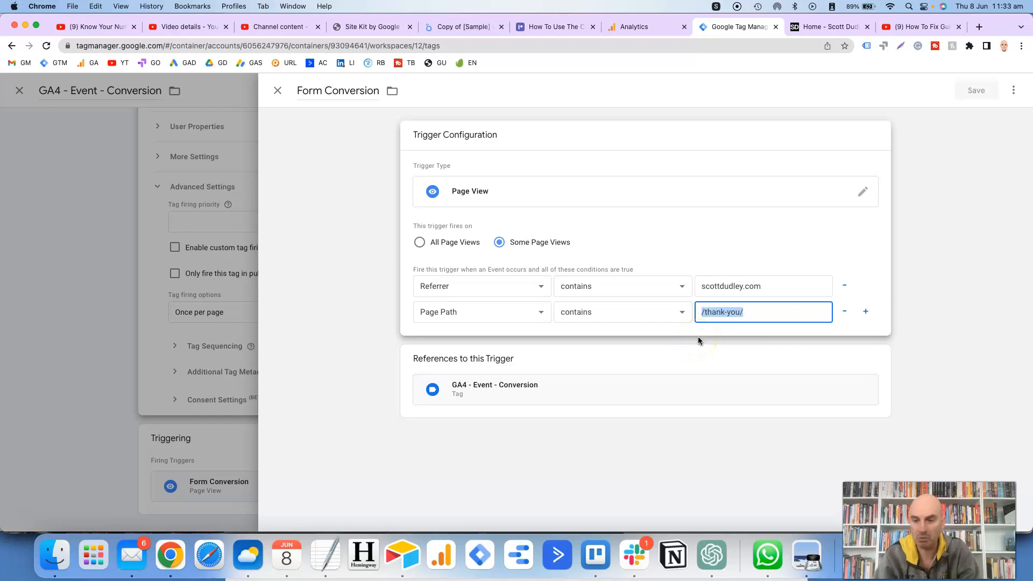
pyautogui.click(747, 312)
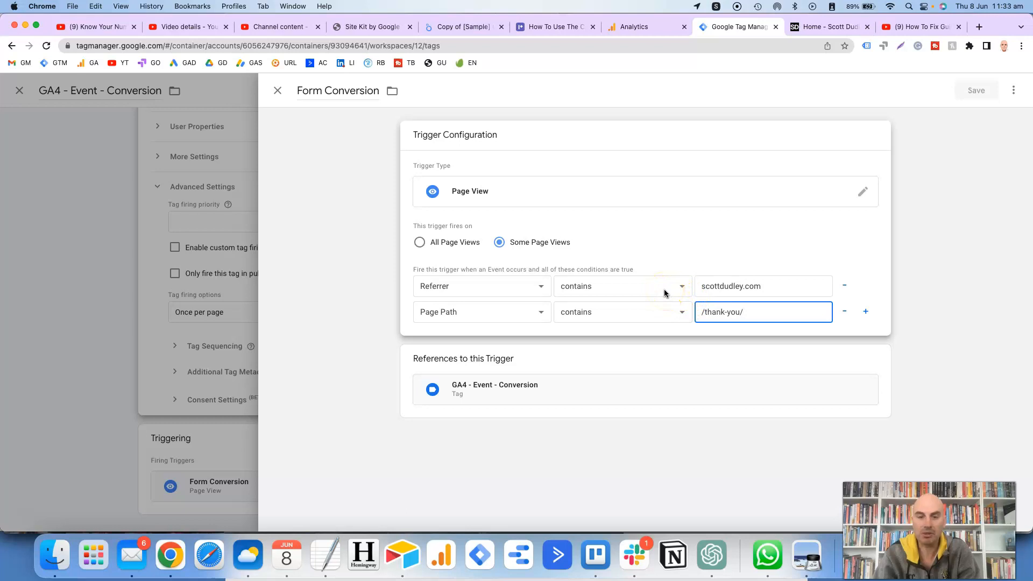
pyautogui.moveTo(756, 312); pyautogui.dragTo(701, 312)
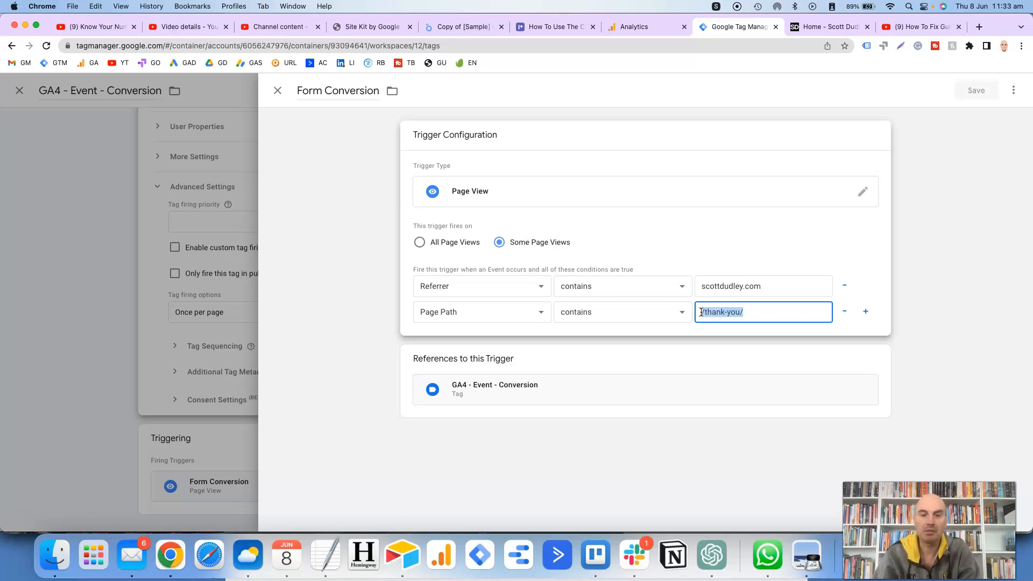
pyautogui.click(626, 288)
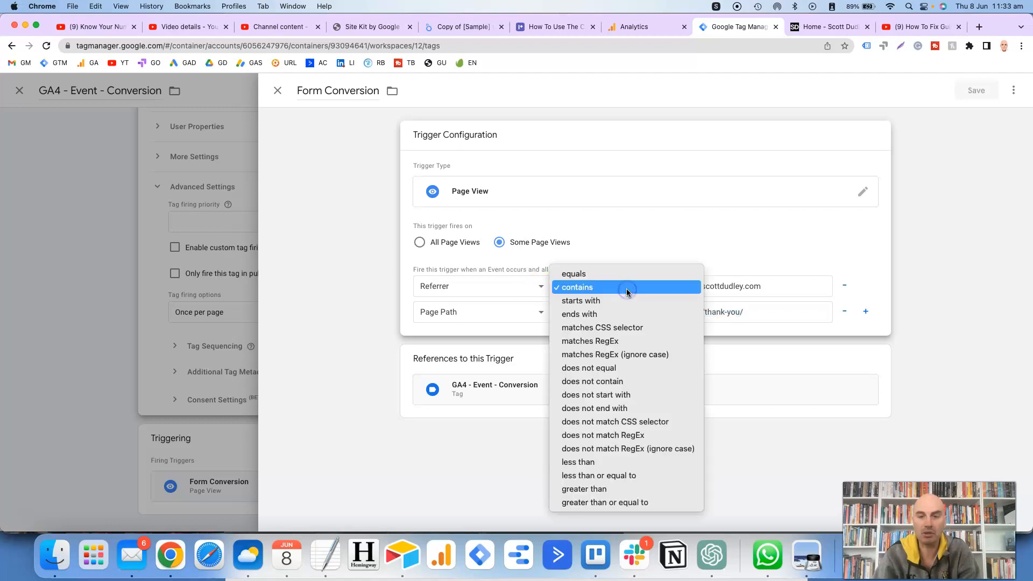
pyautogui.click(628, 305)
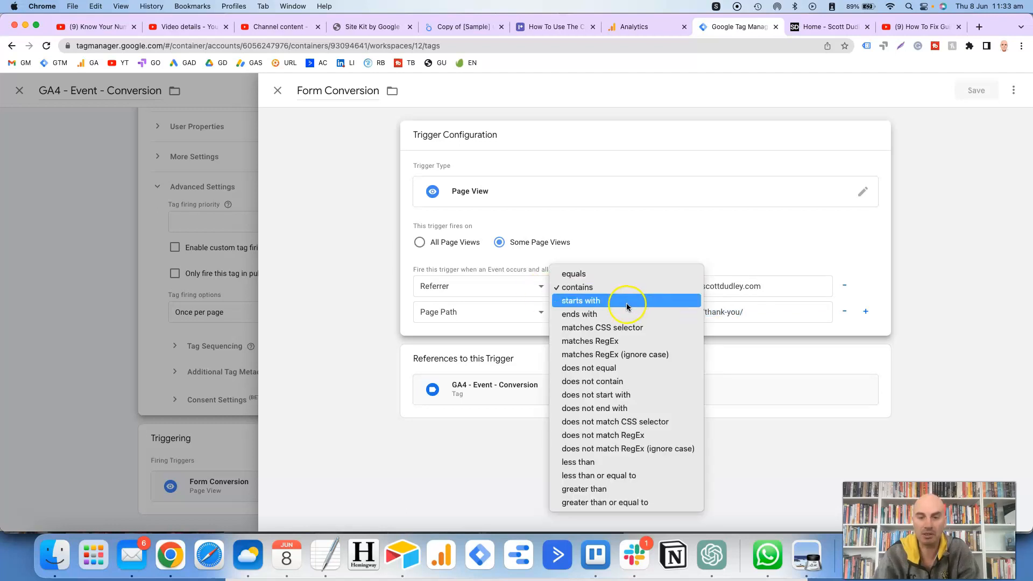
pyautogui.click(705, 252)
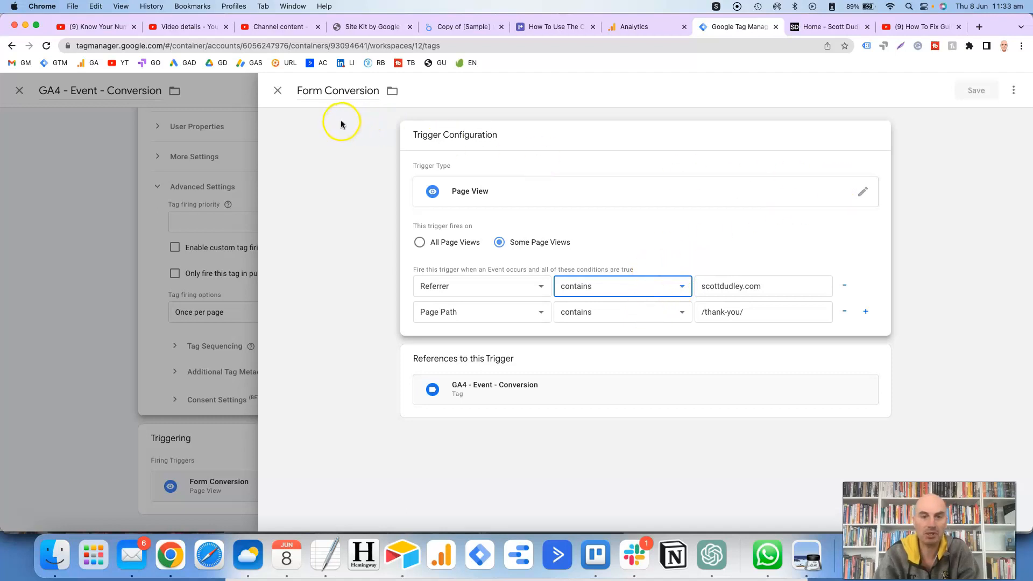
# Close the Form Conversion trigger and the GA4 - Event - Conversion tag, discarding the unsaved changes.
pyautogui.click(277, 90)
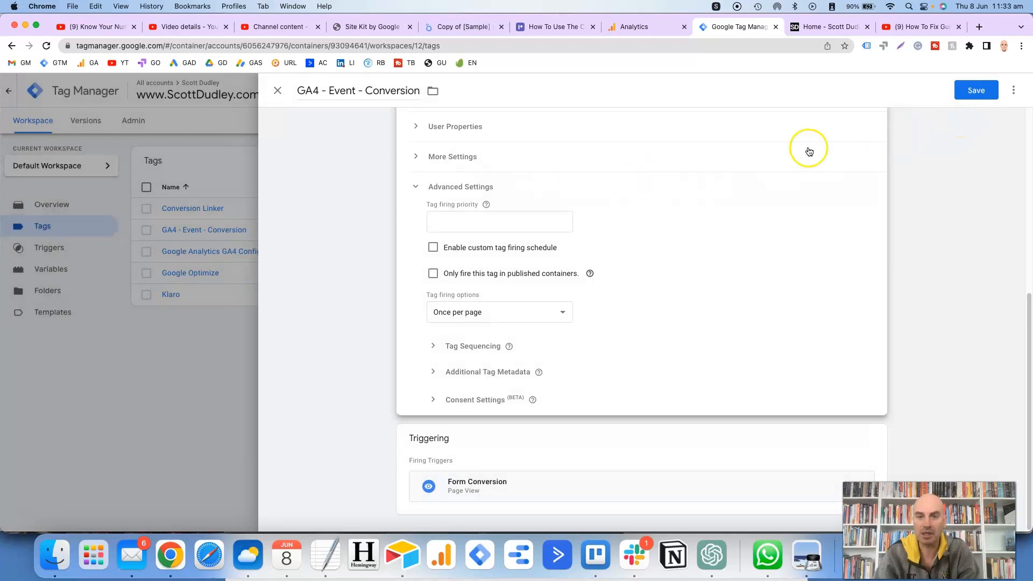
pyautogui.click(279, 92)
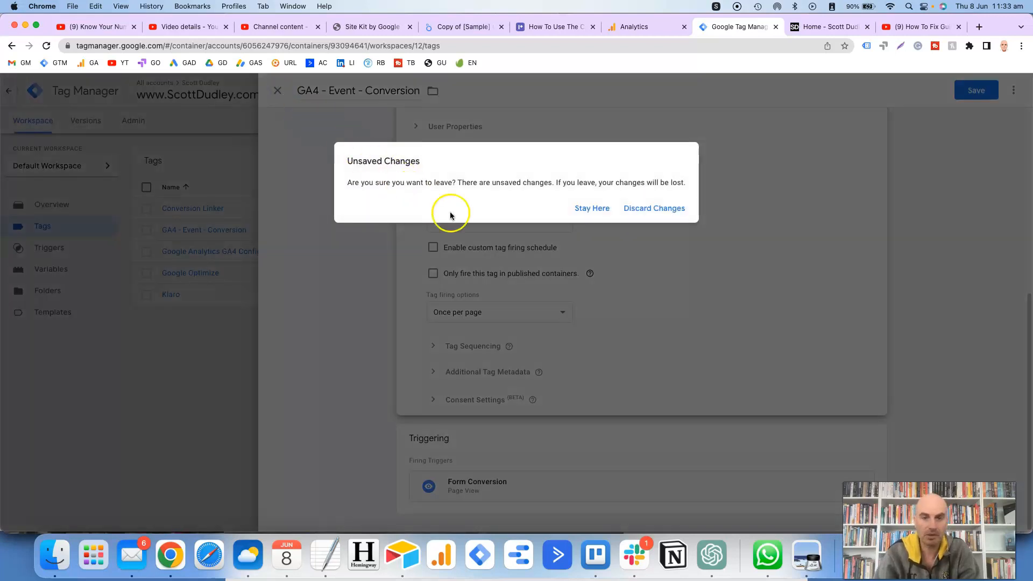
pyautogui.click(655, 210)
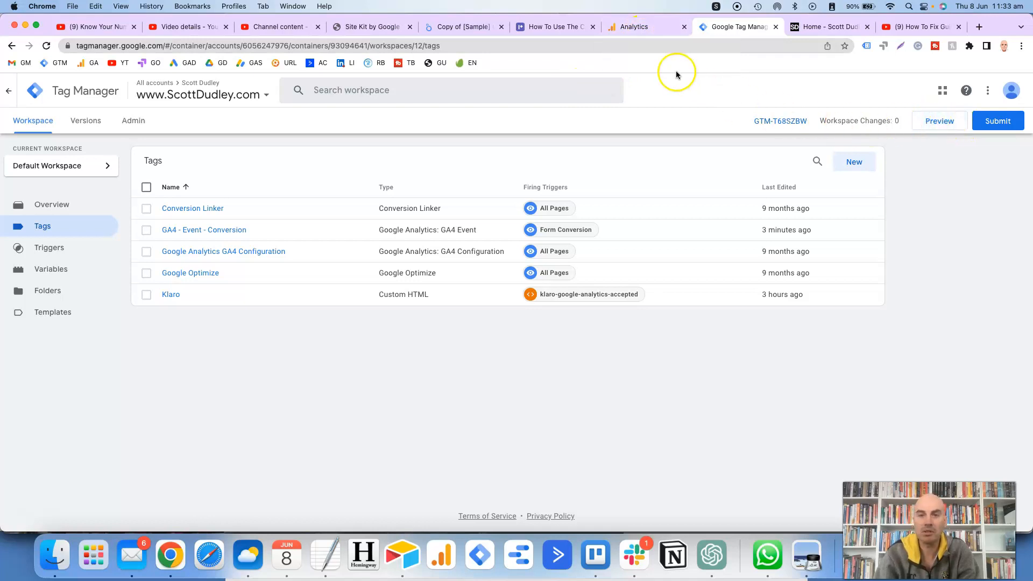
# Switch to Google Analytics, list the property's existing events, view the generate_lead event report, and return to the events list.
pyautogui.click(638, 31)
pyautogui.click(316, 360)
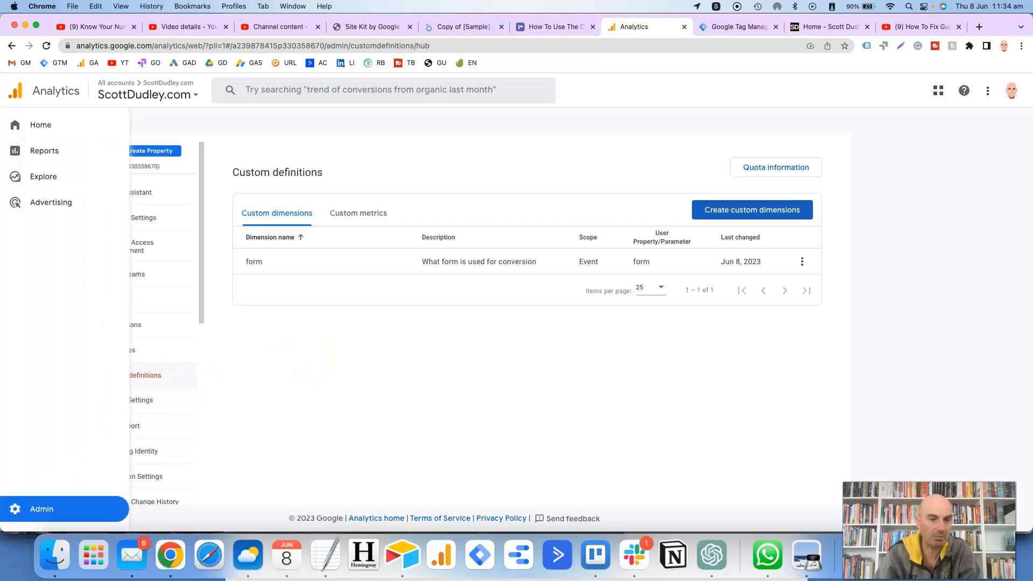
pyautogui.click(126, 305)
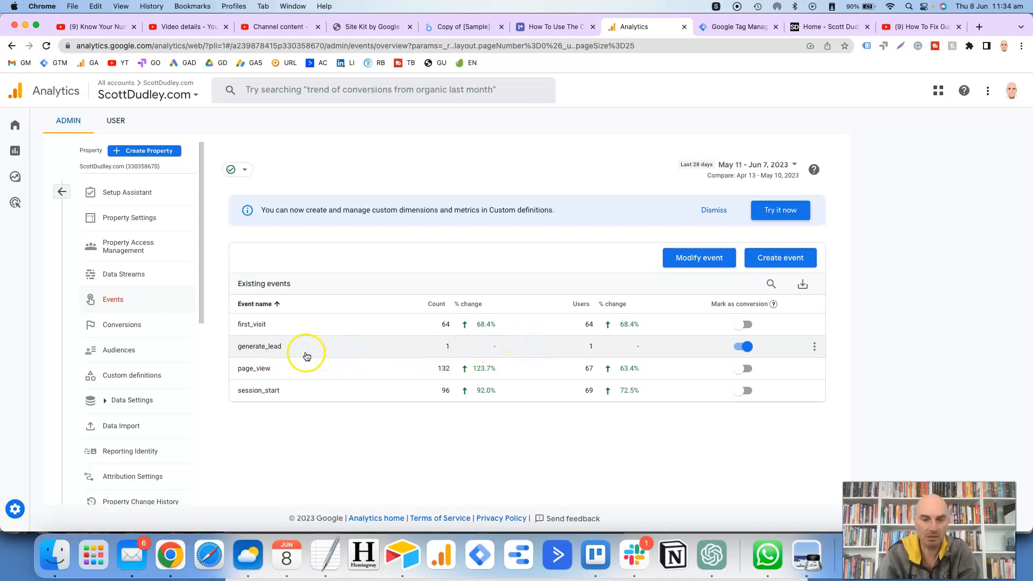
pyautogui.click(275, 351)
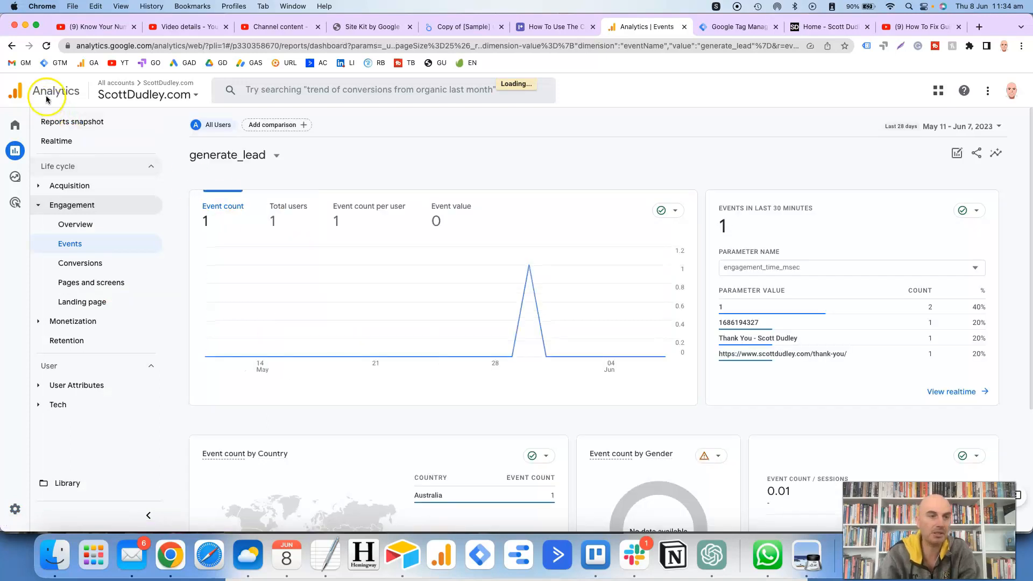
pyautogui.click(12, 45)
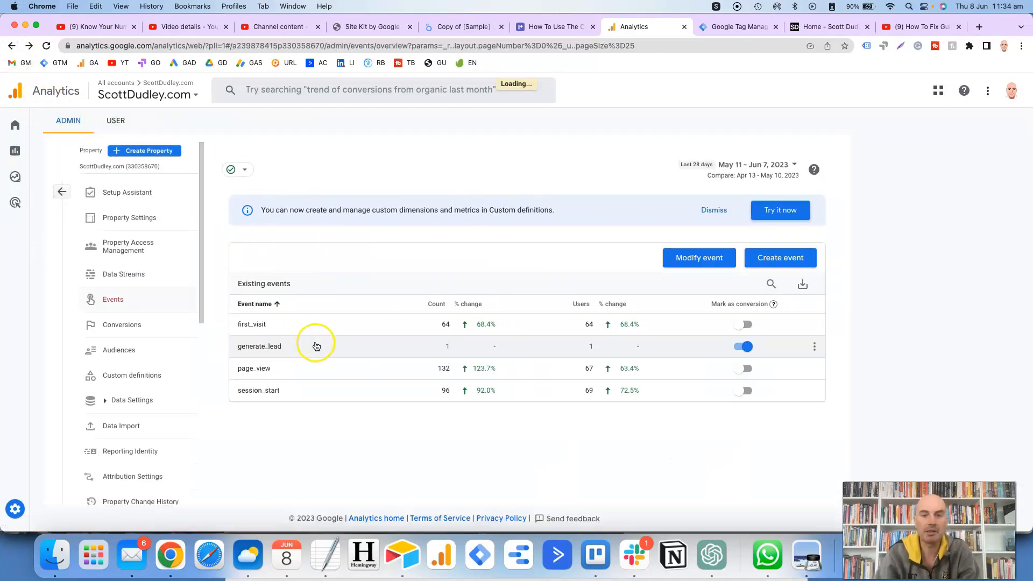
# Open the generate_lead custom event's configuration and examine its event name and the event_name matching condition.
pyautogui.click(783, 261)
pyautogui.click(826, 222)
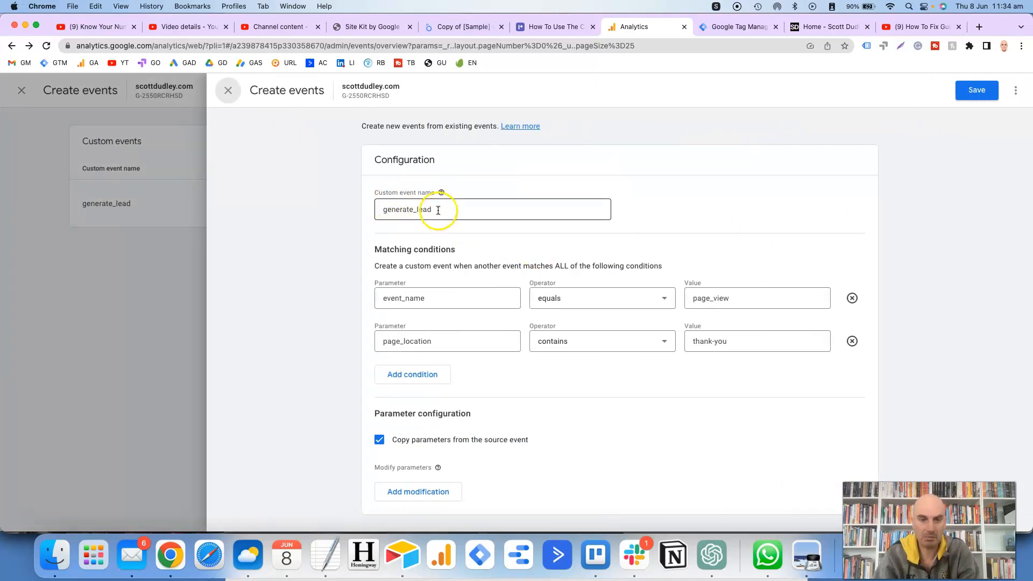
pyautogui.moveTo(439, 210); pyautogui.dragTo(371, 212)
pyautogui.click(337, 221)
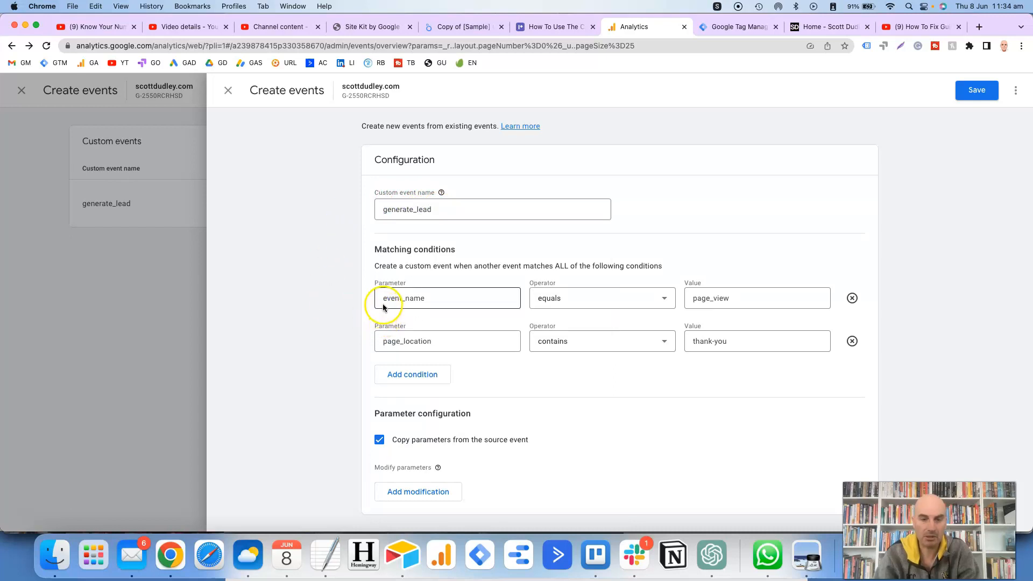
pyautogui.moveTo(384, 299); pyautogui.dragTo(442, 300)
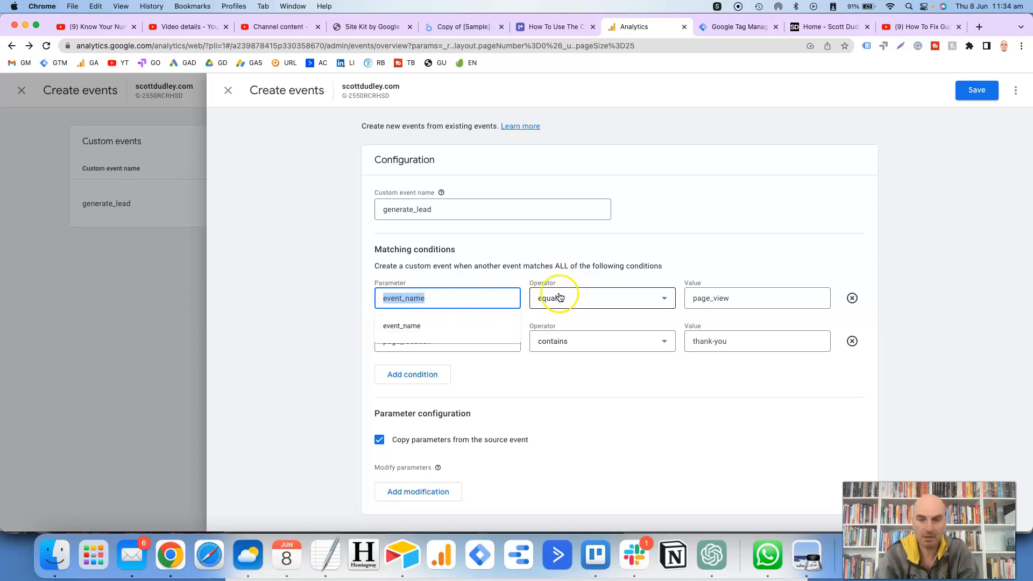
pyautogui.click(584, 282)
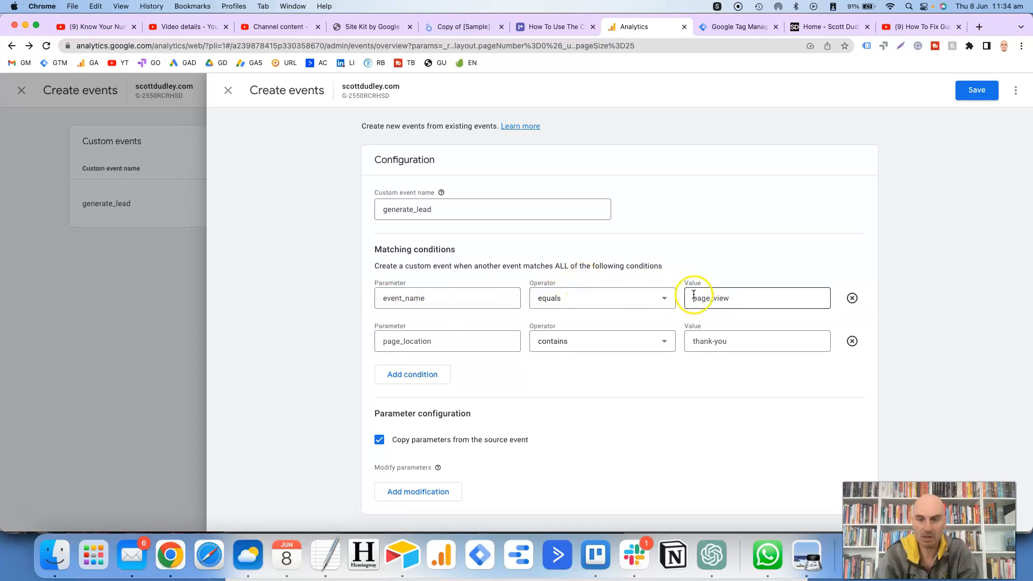
pyautogui.moveTo(694, 298); pyautogui.dragTo(737, 298)
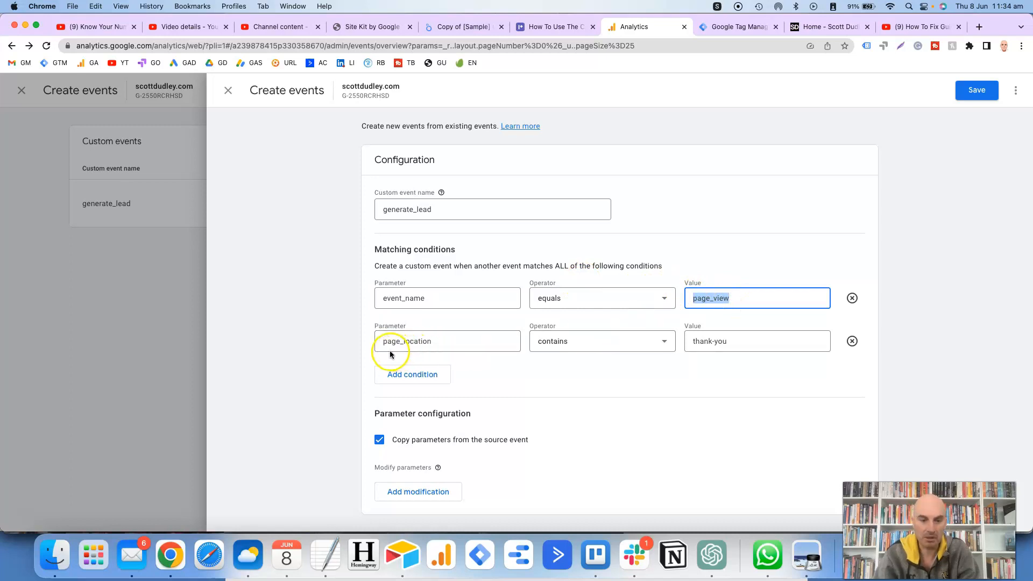
# Check the operator and value of the page_location matching condition, save the generate_lead custom event, and return to the events list.
pyautogui.click(403, 373)
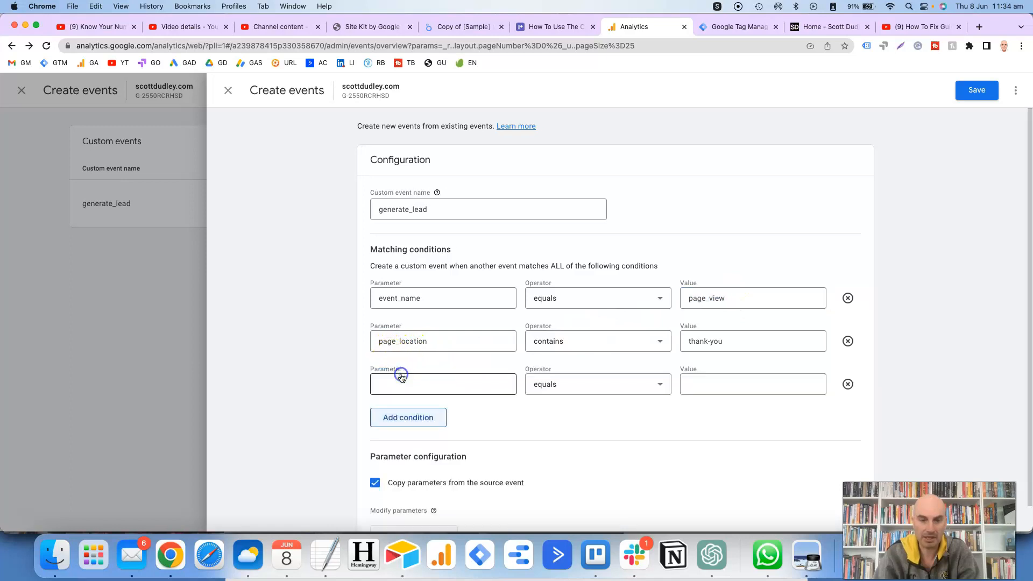
pyautogui.click(848, 384)
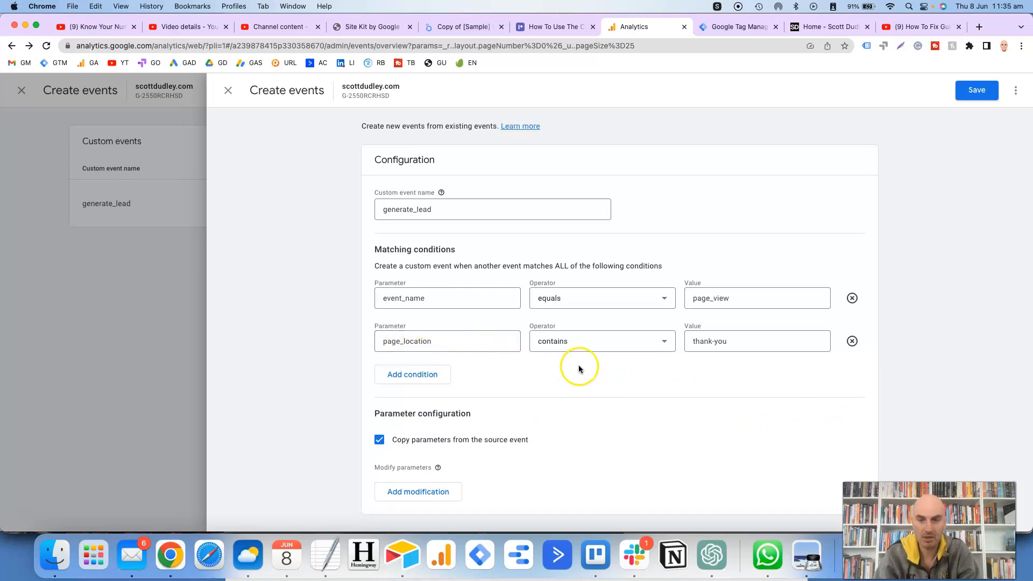
pyautogui.click(599, 343)
pyautogui.click(599, 343)
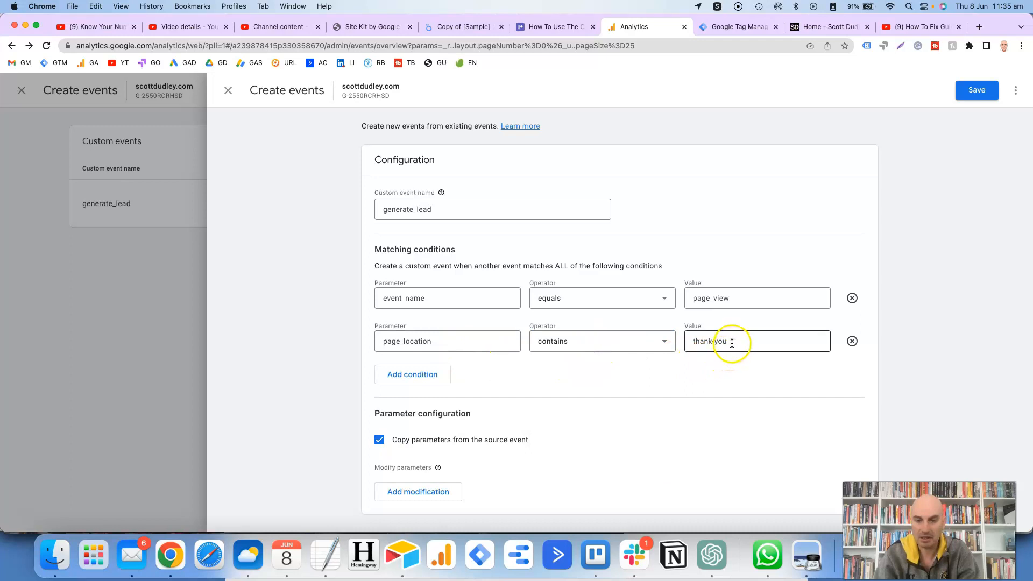
pyautogui.moveTo(731, 344); pyautogui.dragTo(690, 345)
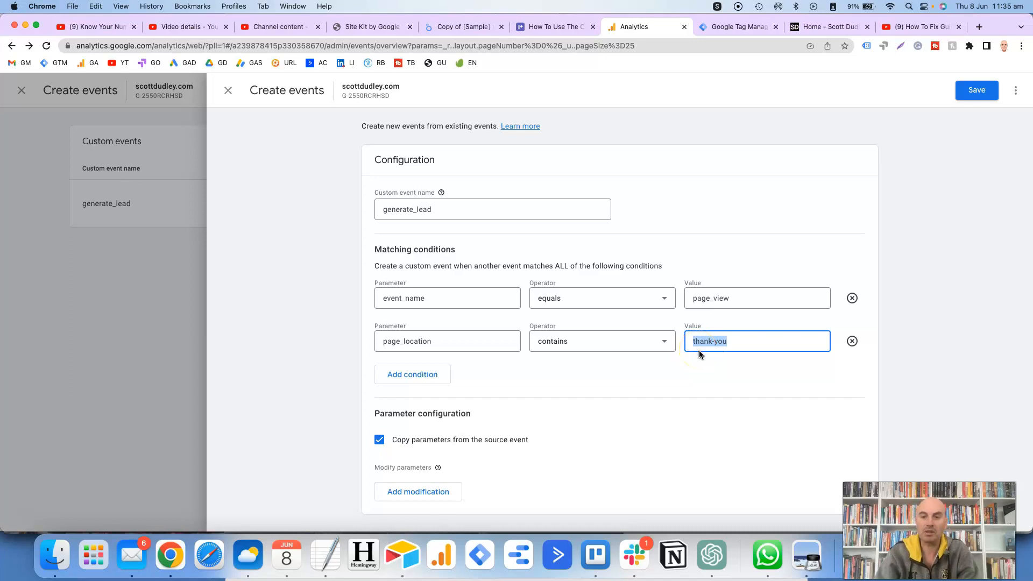
pyautogui.click(713, 341)
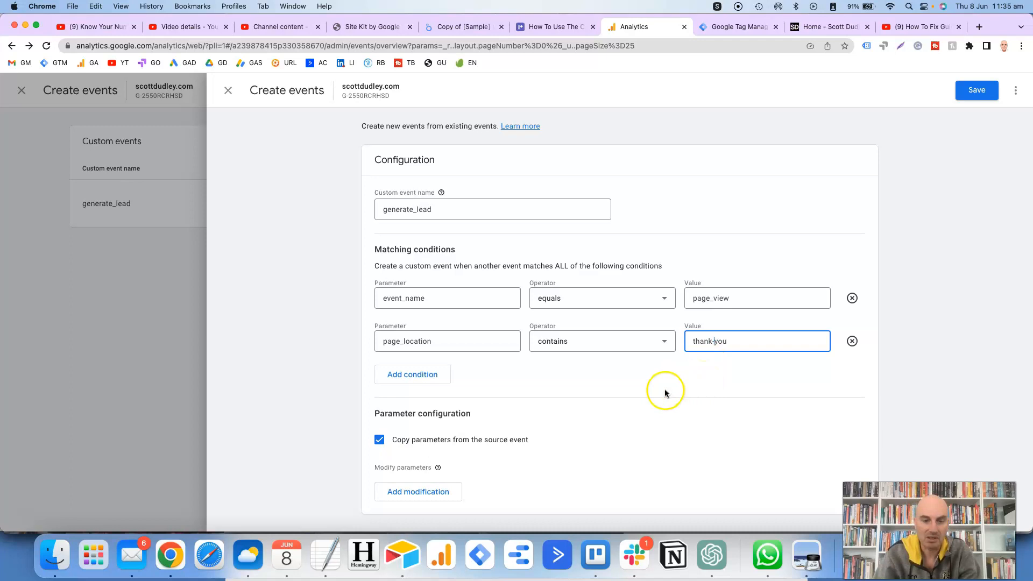
pyautogui.click(977, 90)
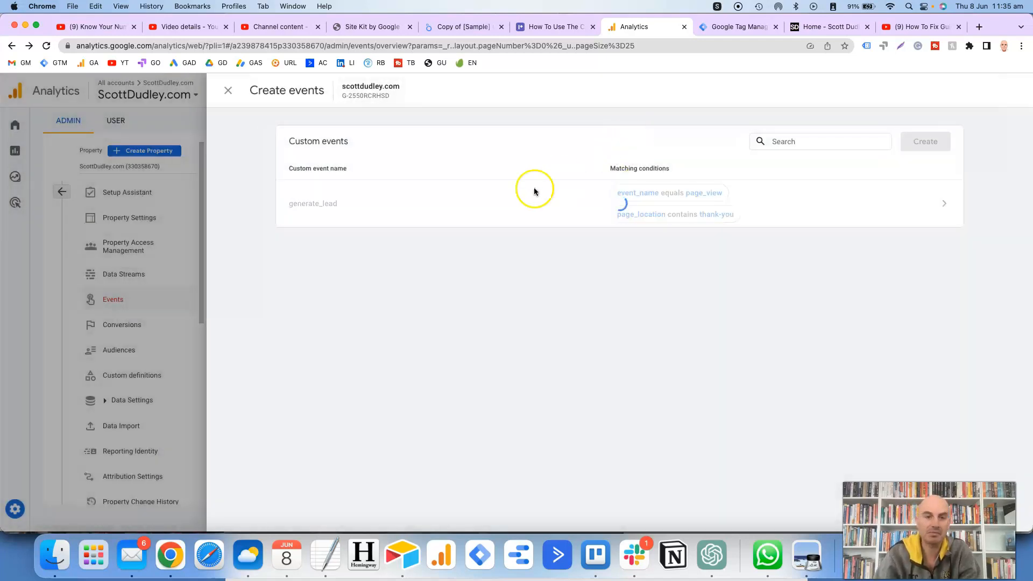
pyautogui.click(231, 97)
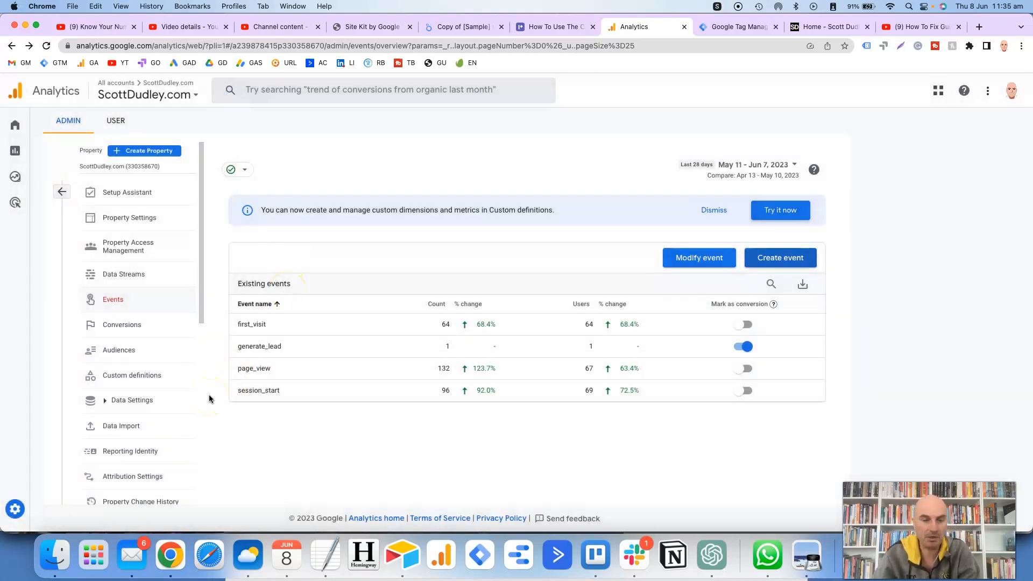
# Go to the property's custom definitions and open the form custom dimension for editing.
pyautogui.click(140, 379)
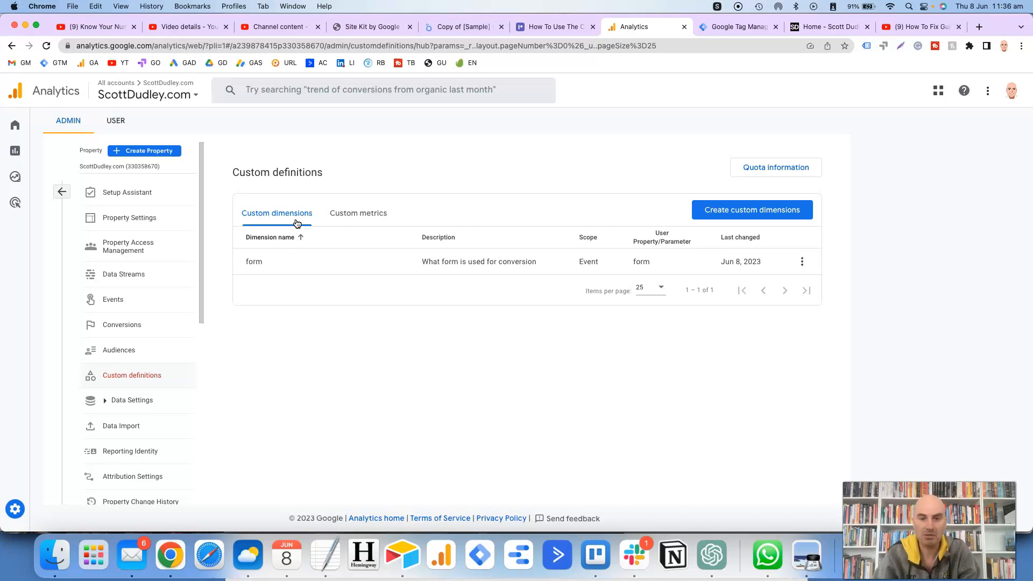
pyautogui.click(361, 218)
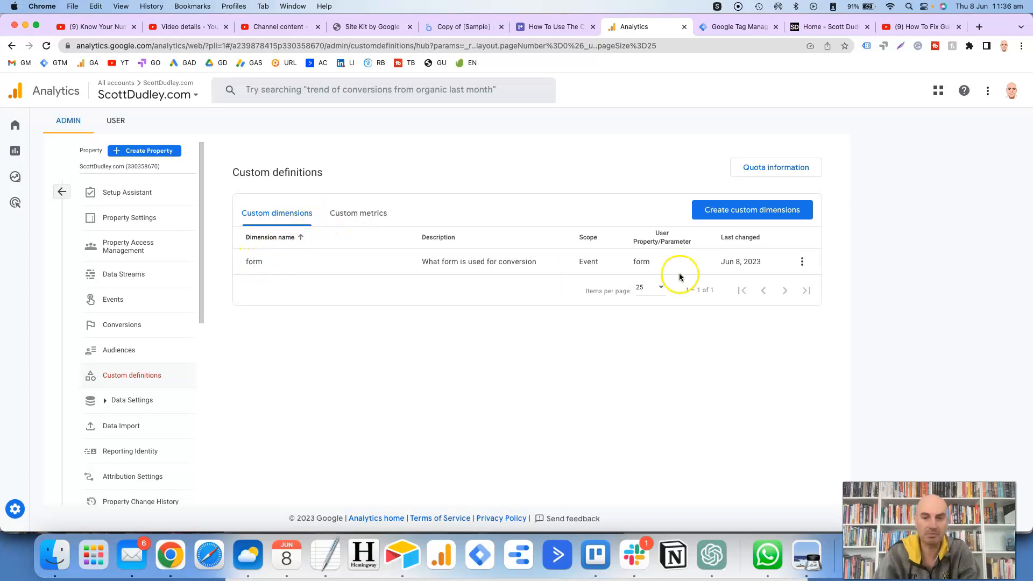
pyautogui.click(801, 262)
pyautogui.click(796, 291)
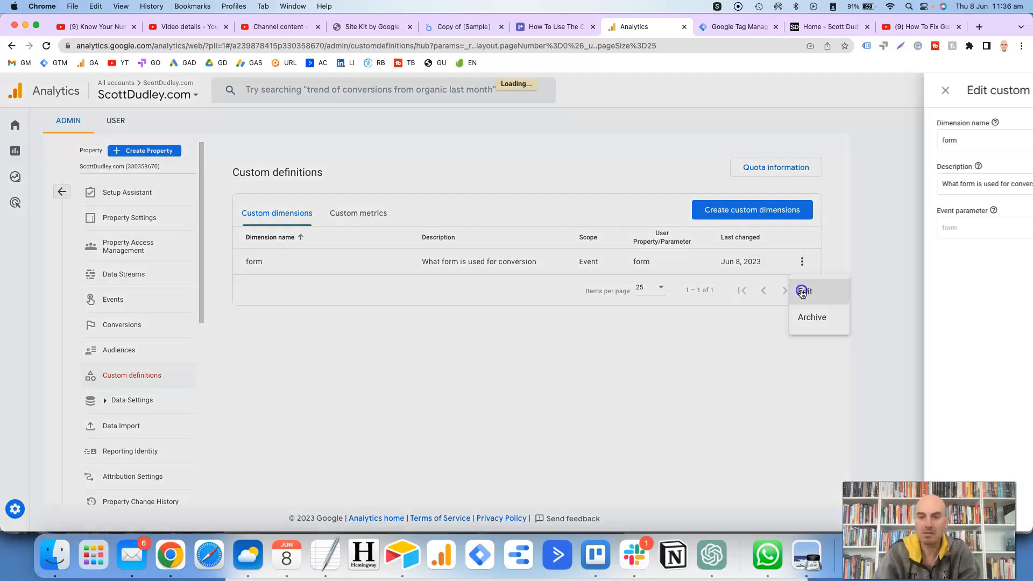
pyautogui.click(670, 143)
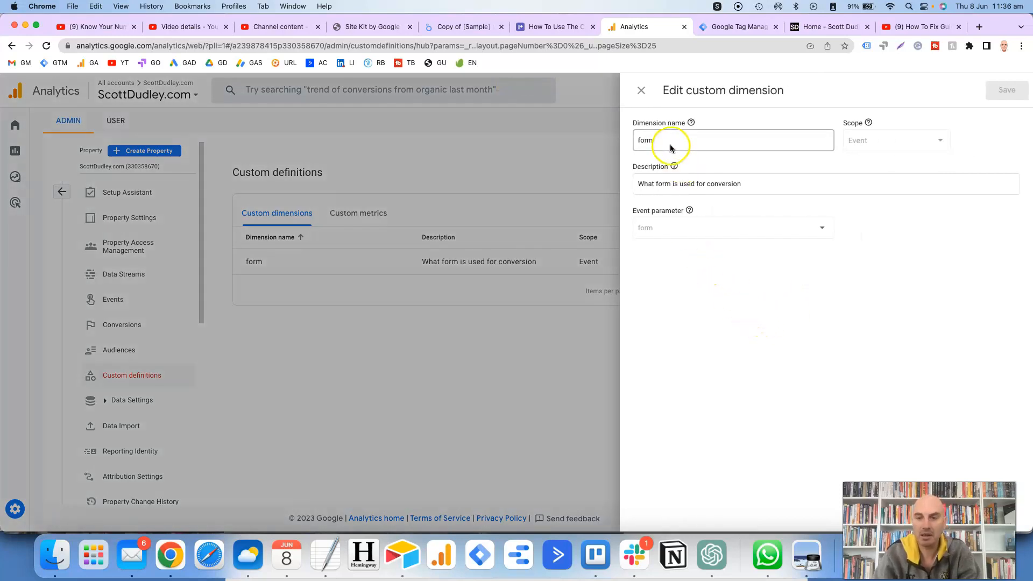
# Switch to Tag Manager, open the GA4 - Event - Conversion tag's configuration, and examine the form event parameter's name.
pyautogui.click(730, 26)
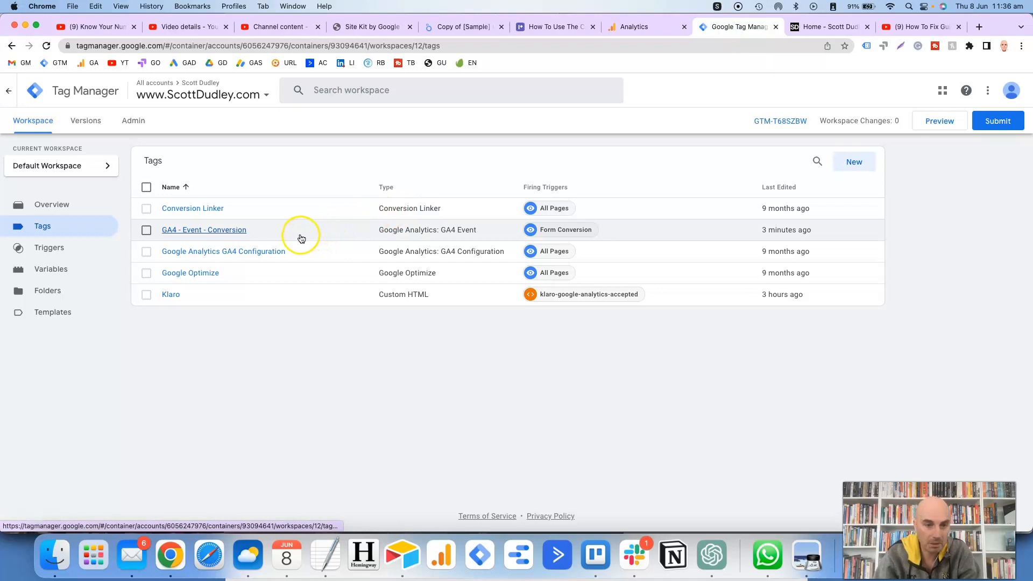
pyautogui.click(235, 230)
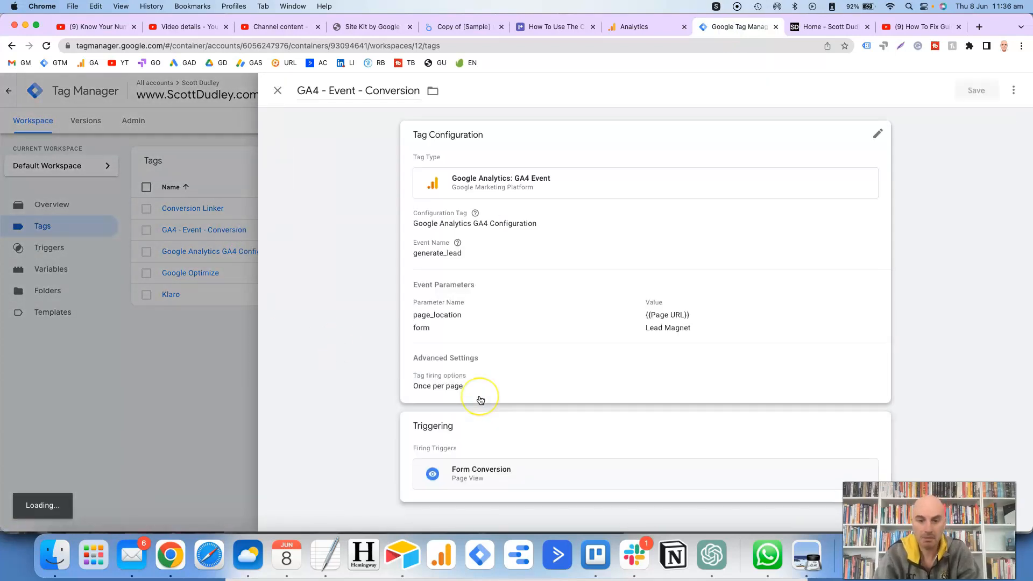
pyautogui.click(422, 315)
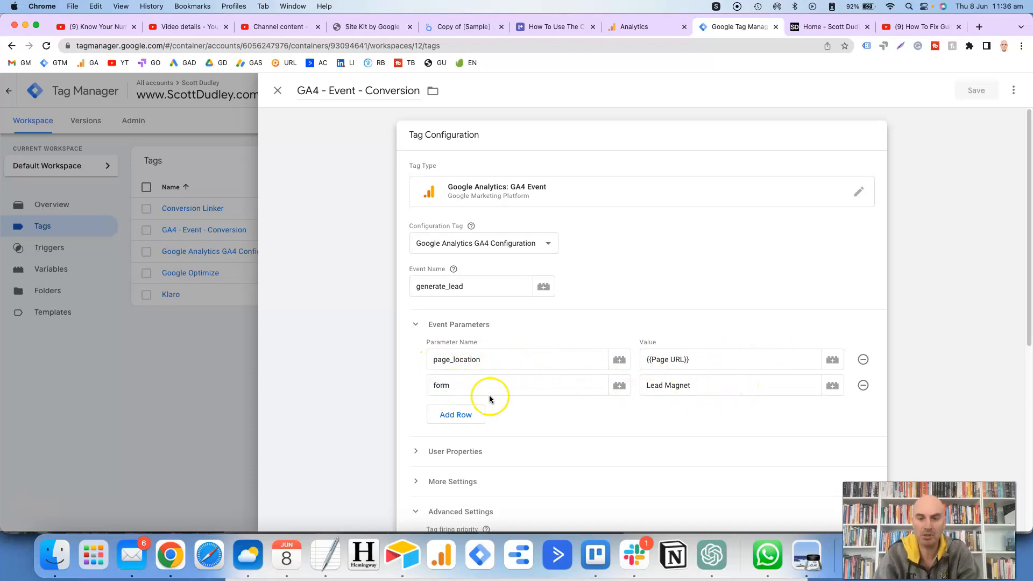
pyautogui.moveTo(467, 389); pyautogui.dragTo(433, 388)
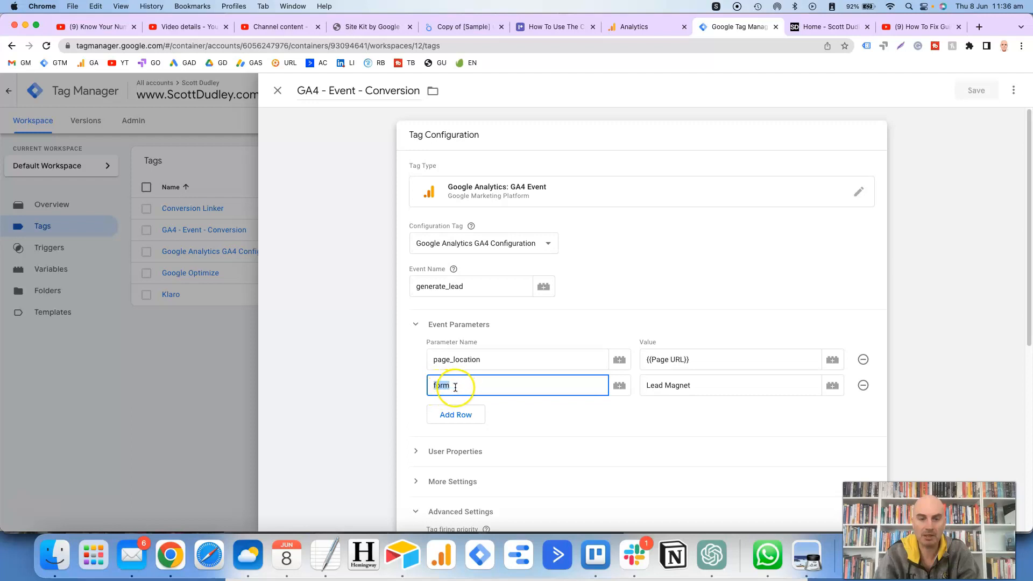
# Return to Analytics and compare the custom dimension's name, description and event parameter with the form parameter in the Tag Manager tag.
pyautogui.click(631, 29)
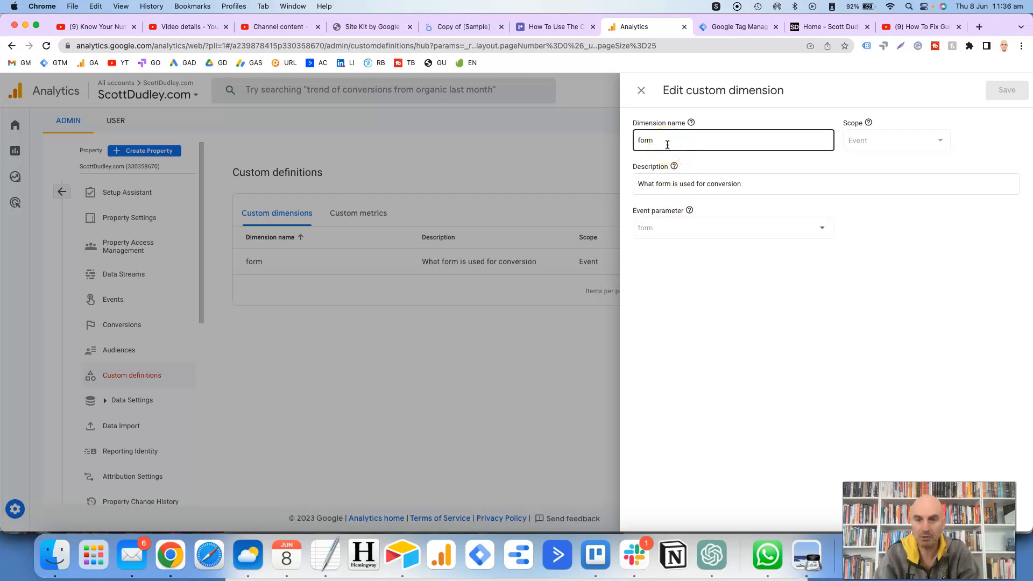
pyautogui.click(679, 232)
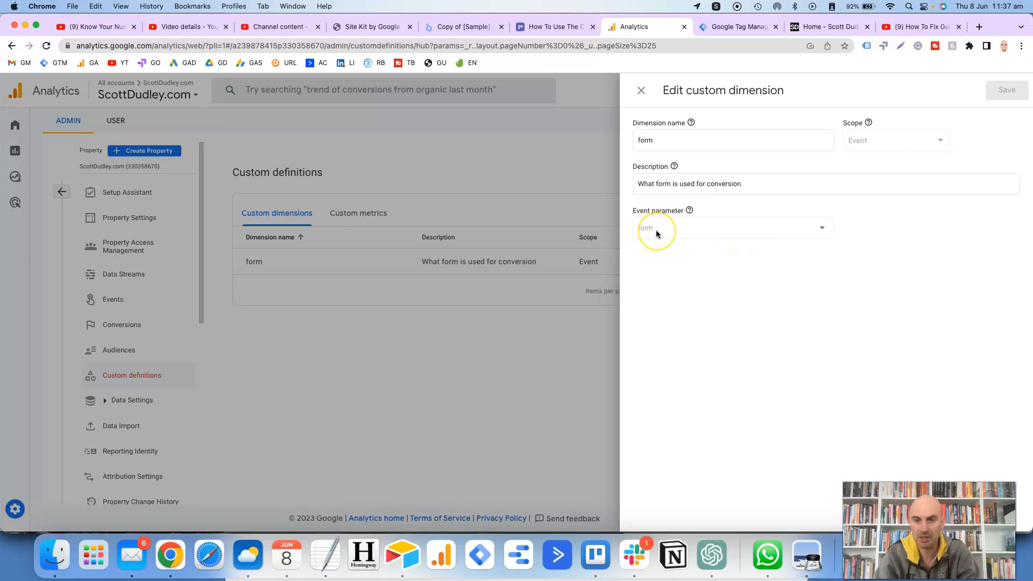
pyautogui.click(658, 143)
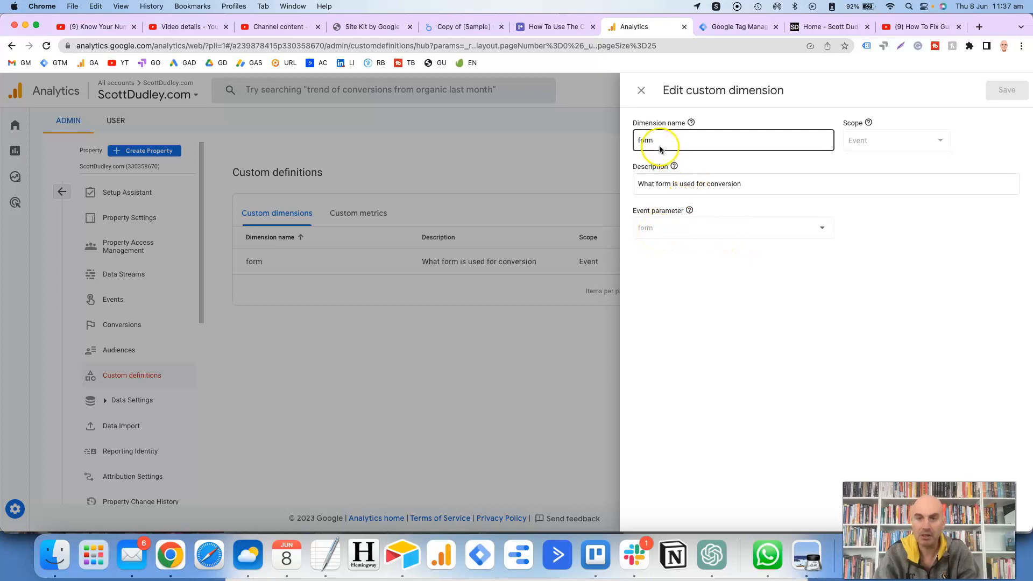
pyautogui.click(663, 188)
pyautogui.click(653, 228)
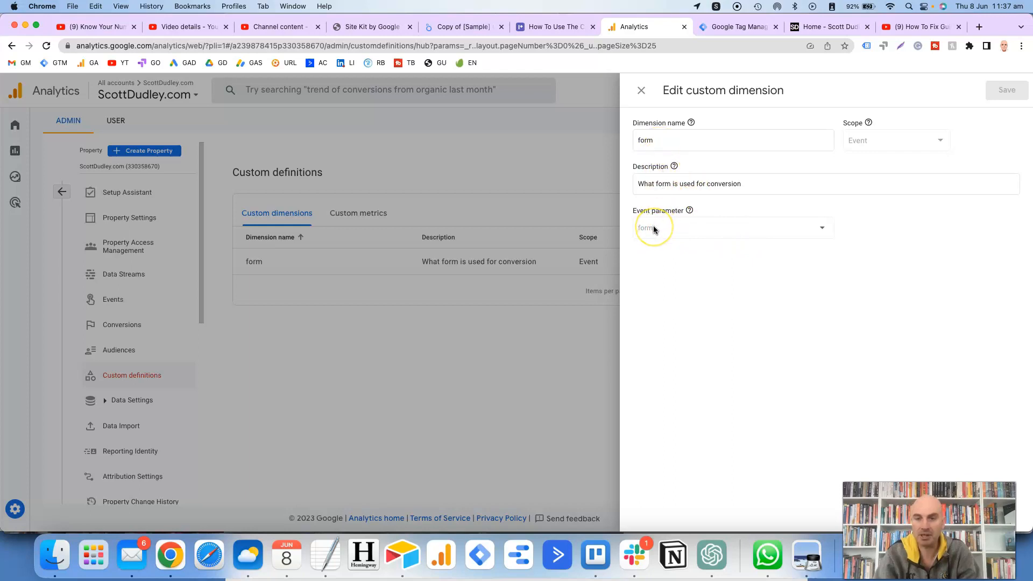
pyautogui.click(658, 142)
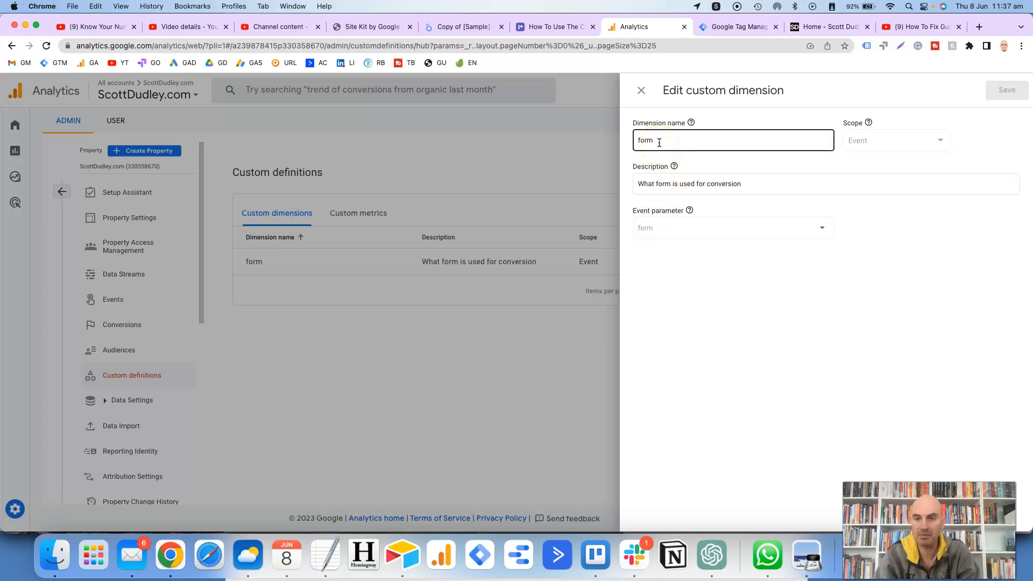
pyautogui.click(637, 231)
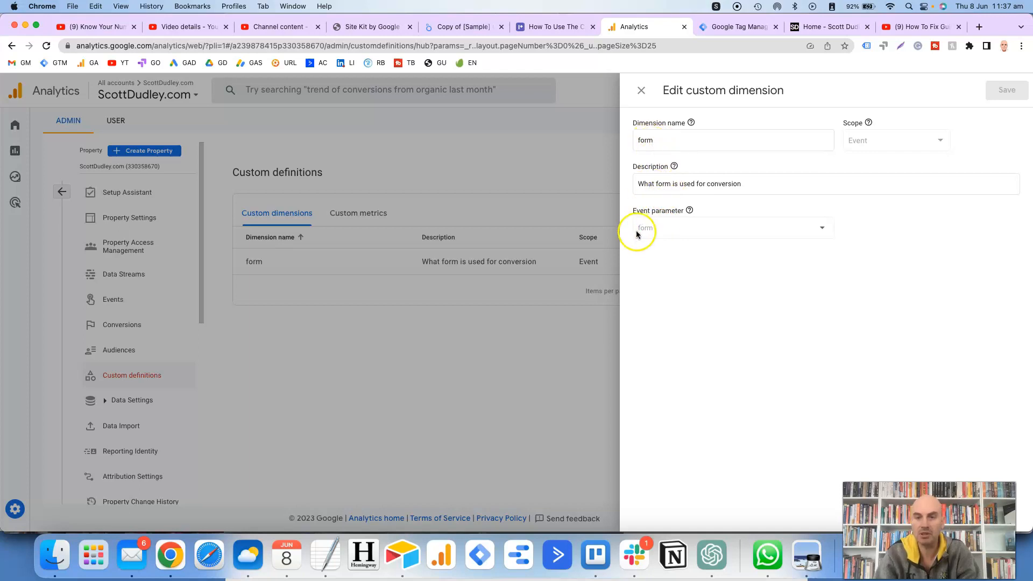
pyautogui.click(723, 32)
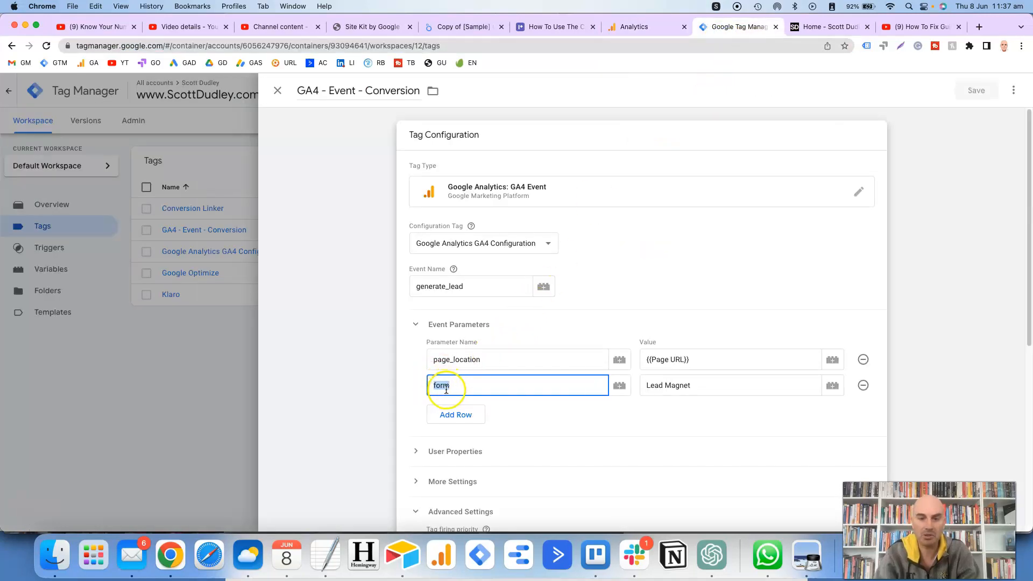
pyautogui.click(632, 29)
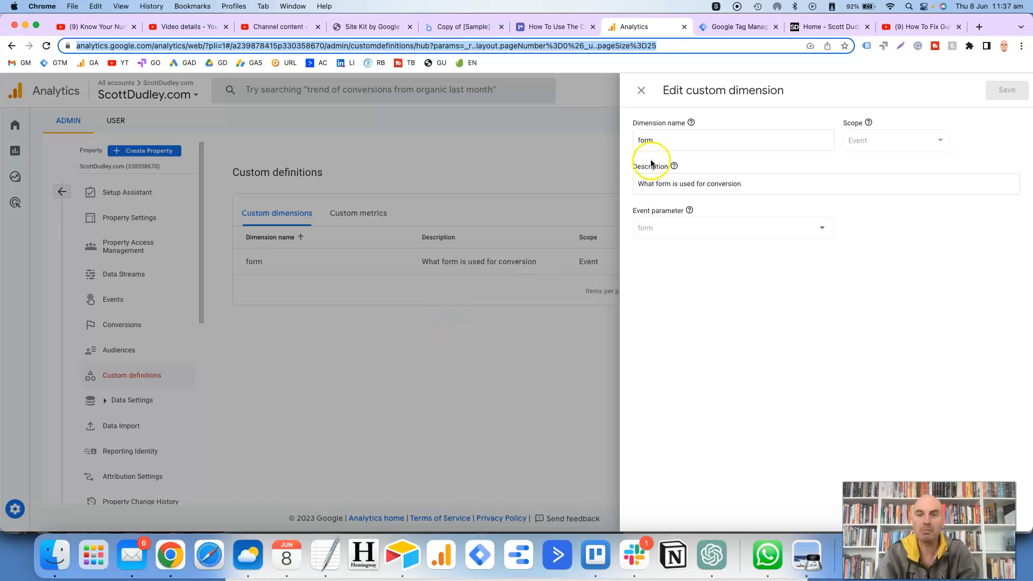
# Switch to Tag Manager, close the GA4 - Event - Conversion tag, and start a preview of the container.
pyautogui.click(724, 28)
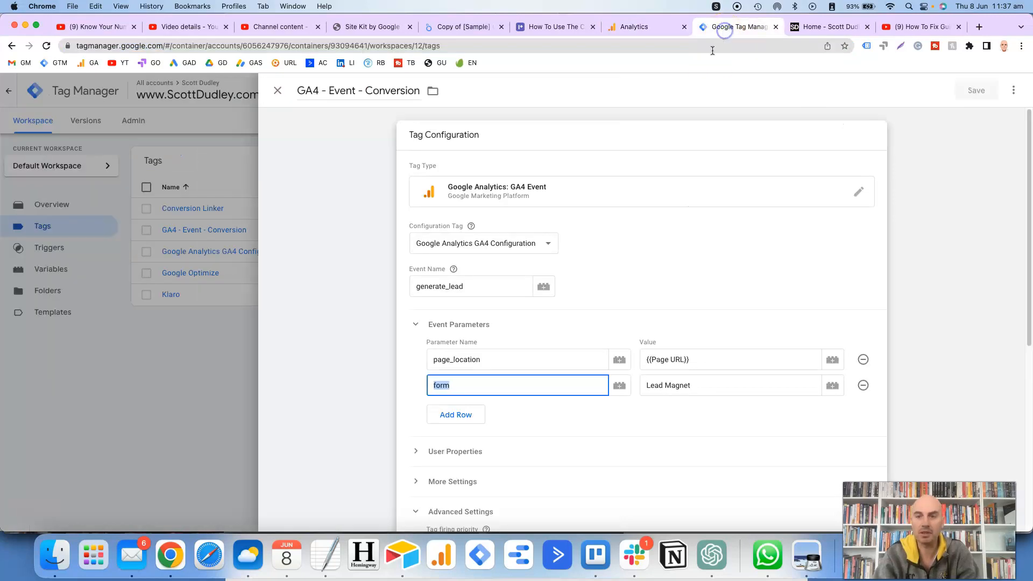
pyautogui.click(277, 90)
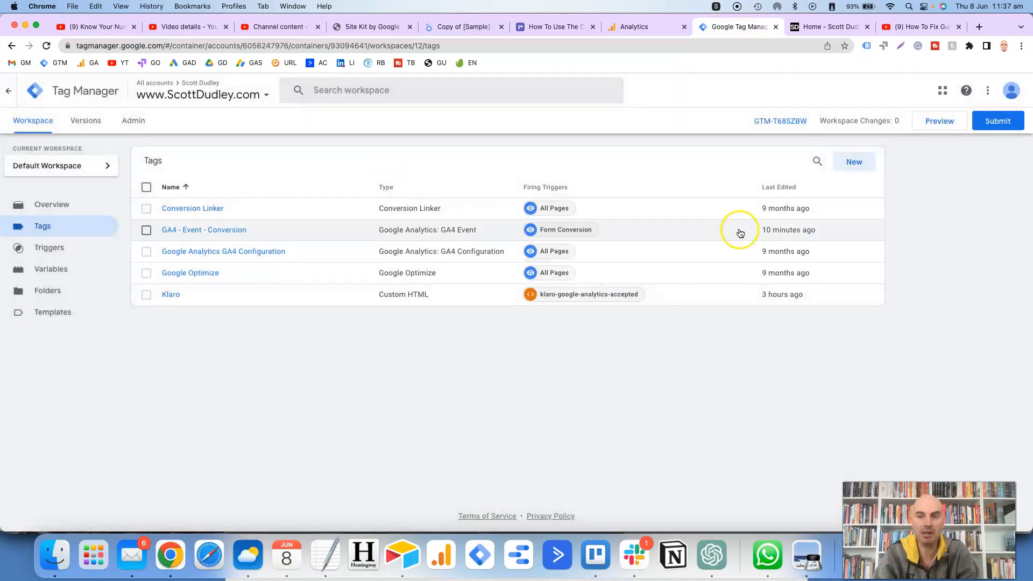
pyautogui.click(938, 122)
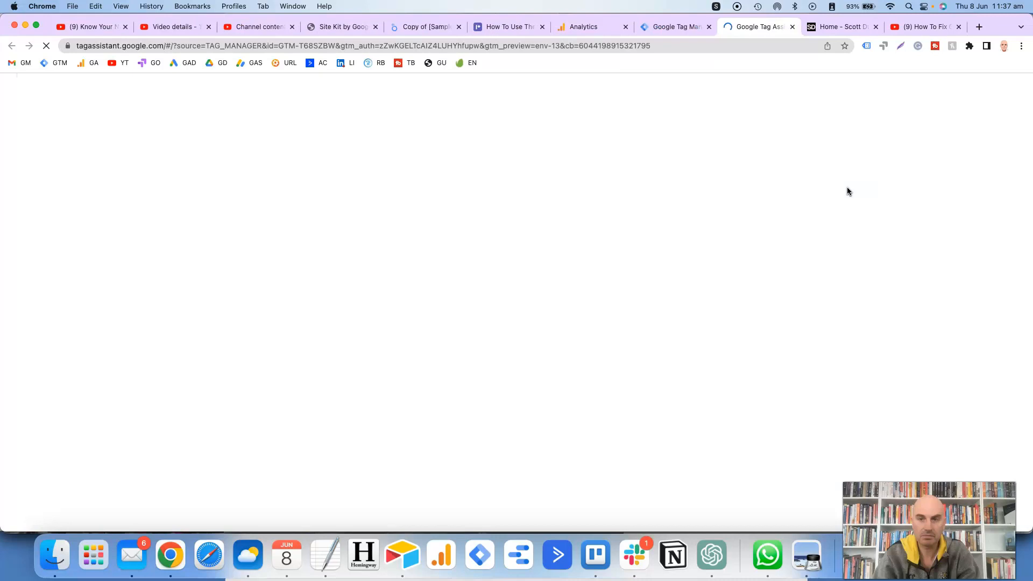
# Shorten the preview URL to the website's root address by removing the page path, and connect Tag Assistant to the site.
pyautogui.click(608, 299)
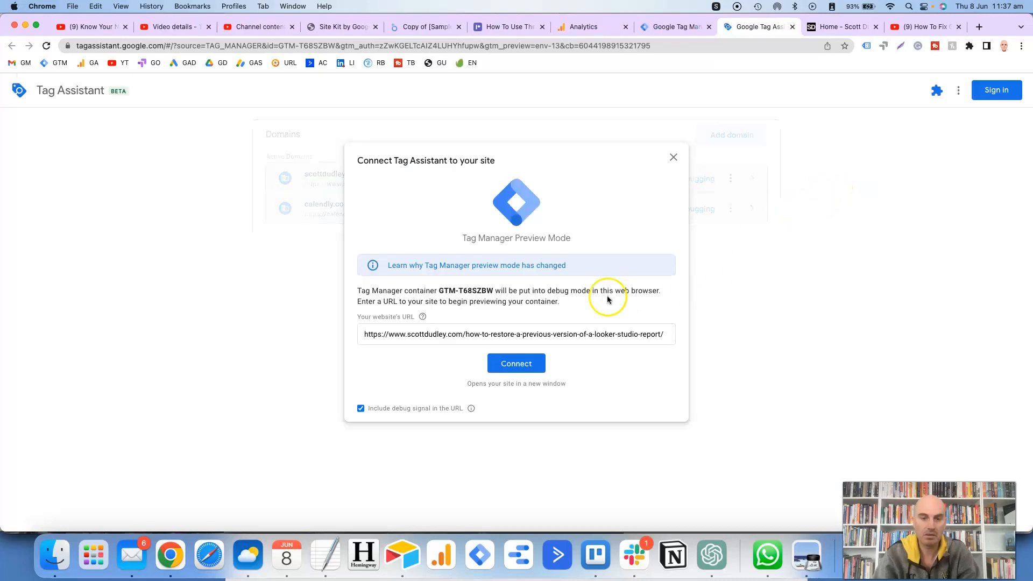
pyautogui.click(473, 336)
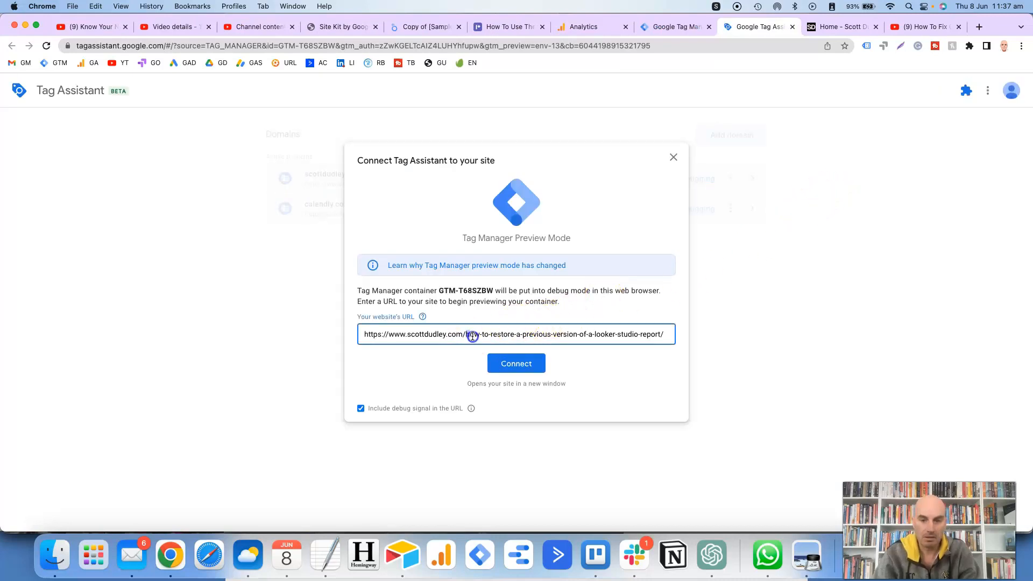
pyautogui.moveTo(466, 335); pyautogui.dragTo(660, 343)
pyautogui.press('BackSpace')
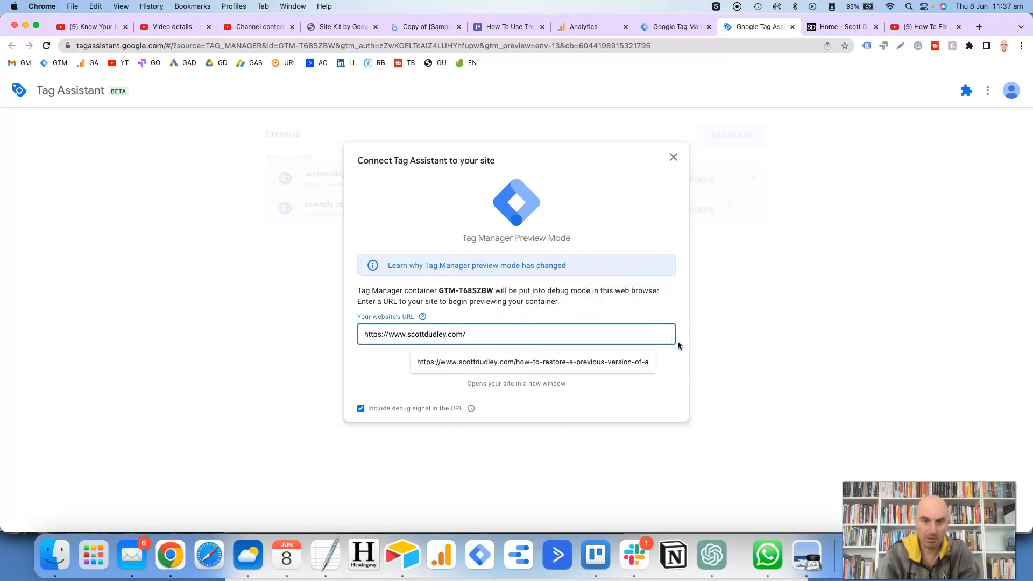
pyautogui.click(617, 396)
pyautogui.click(530, 364)
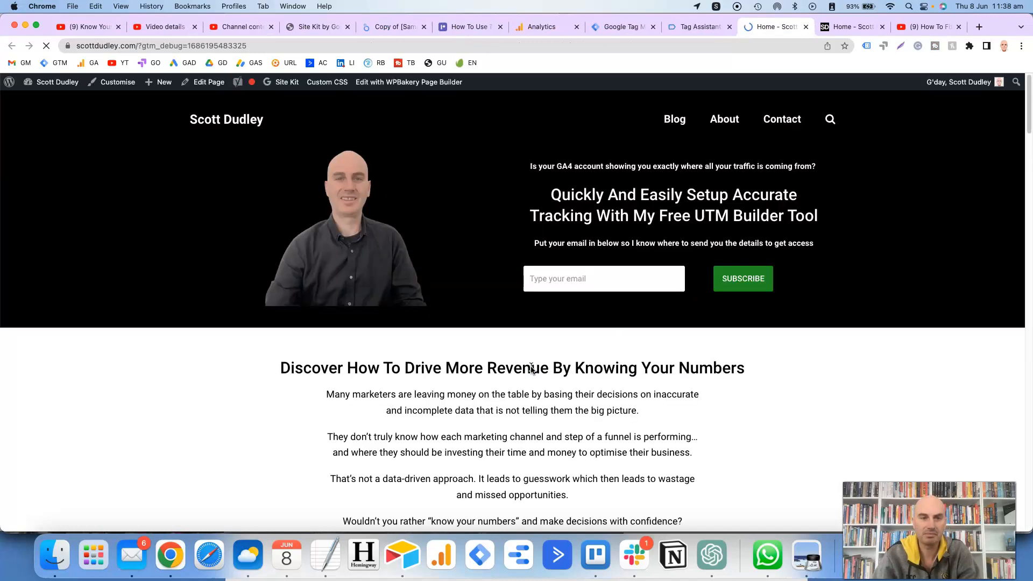
# Enter a new test e-mail address variation in the home page's subscribe form and submit it.
pyautogui.click(537, 291)
pyautogui.click(544, 280)
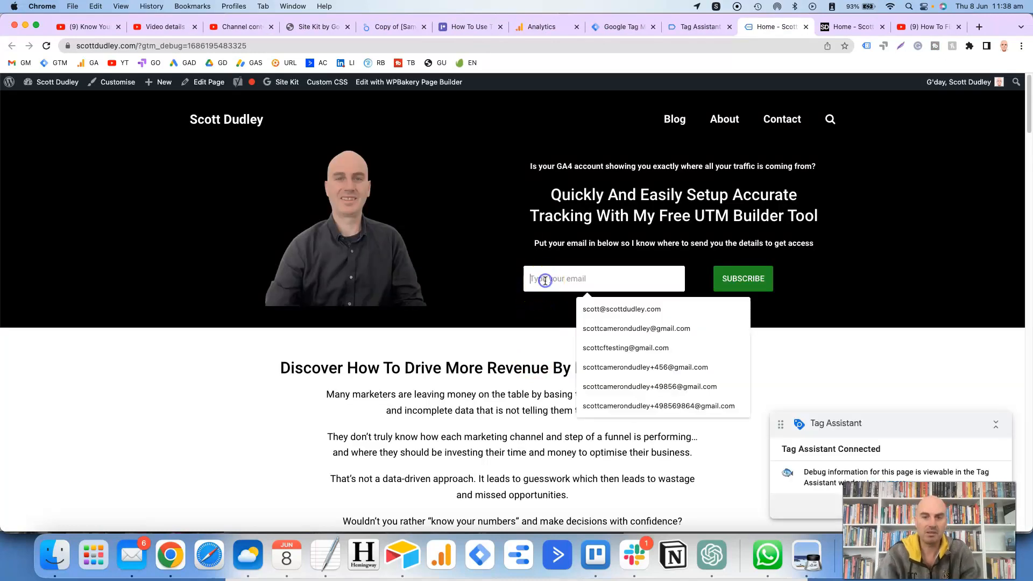
pyautogui.click(596, 386)
pyautogui.click(628, 279)
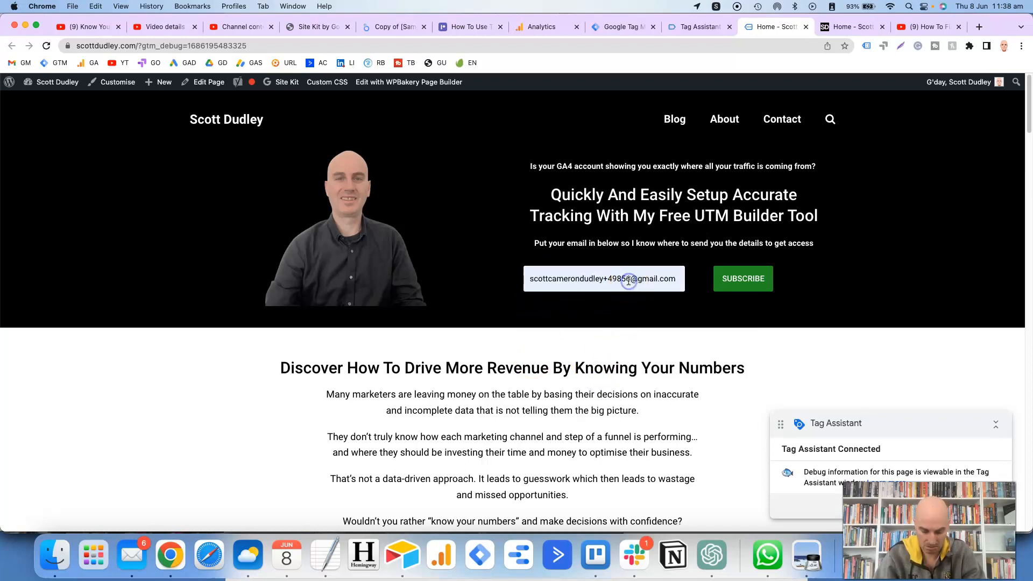
pyautogui.write('fjdjjd')
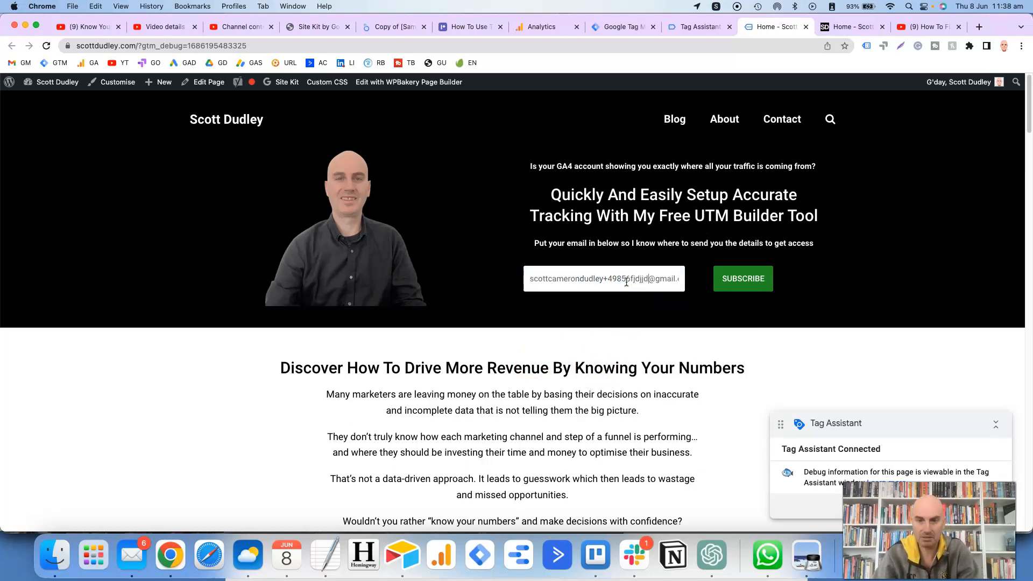
pyautogui.click(736, 287)
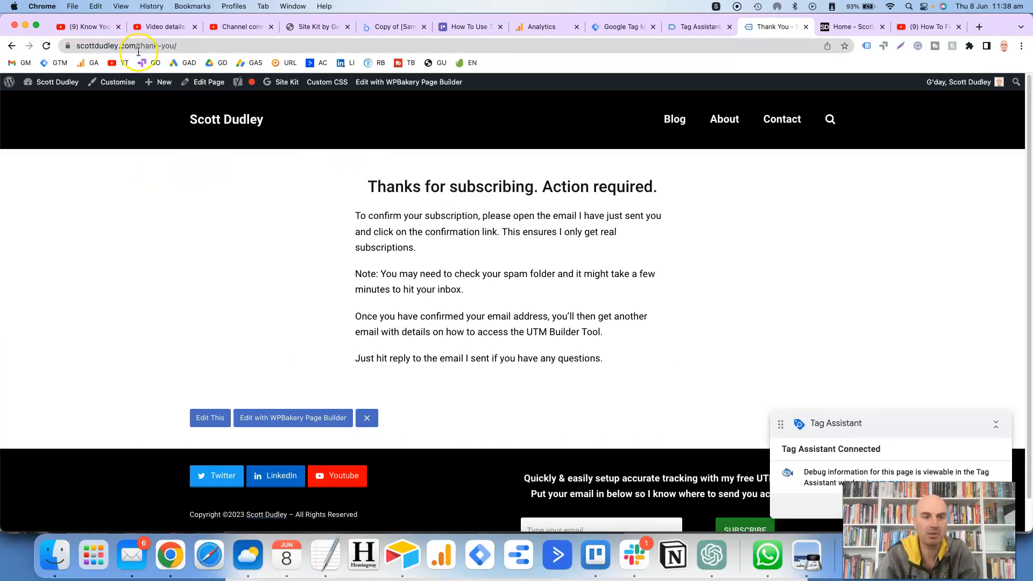
# Switch to Tag Assistant, dismiss the connection notice, and examine the fired GA4 - Event - Conversion tag's parameters and firing trigger.
pyautogui.click(694, 26)
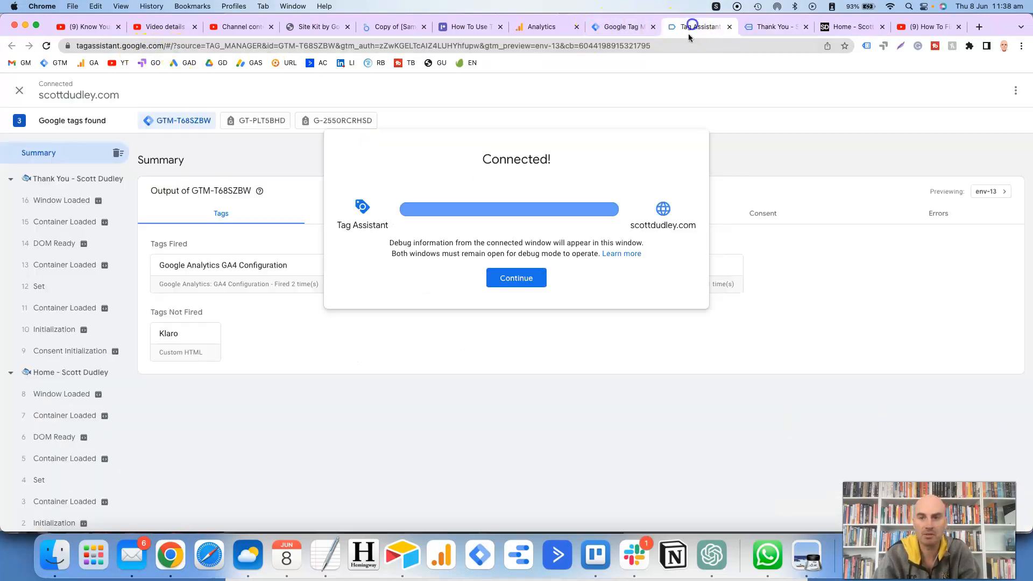
pyautogui.click(518, 278)
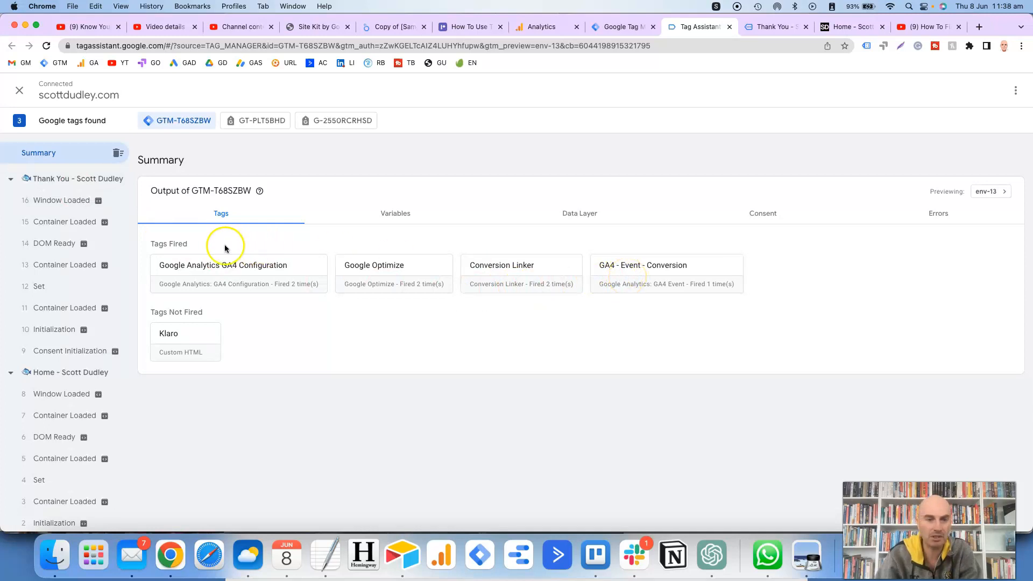
pyautogui.click(653, 276)
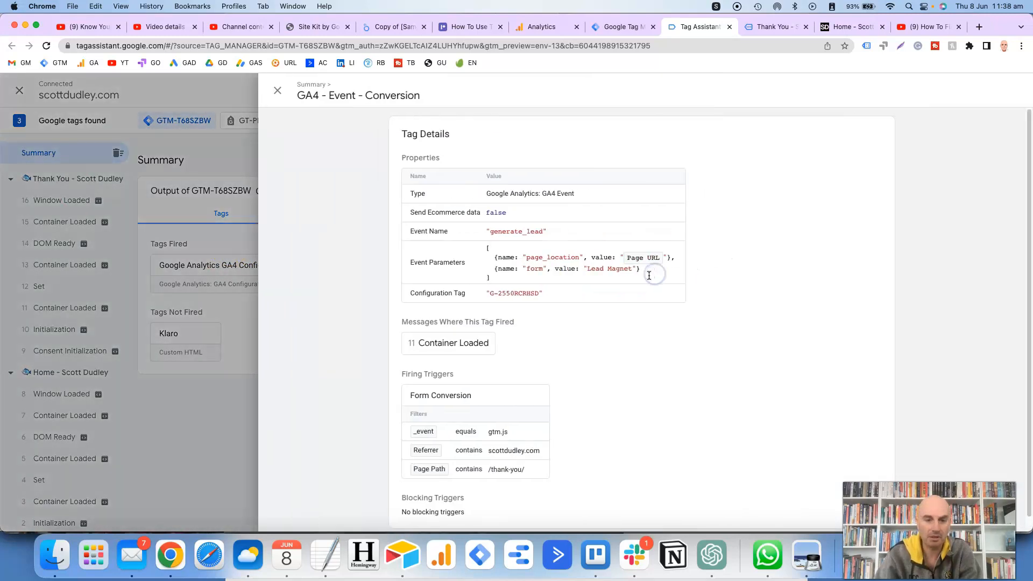
pyautogui.scroll(-1, 583, 350)
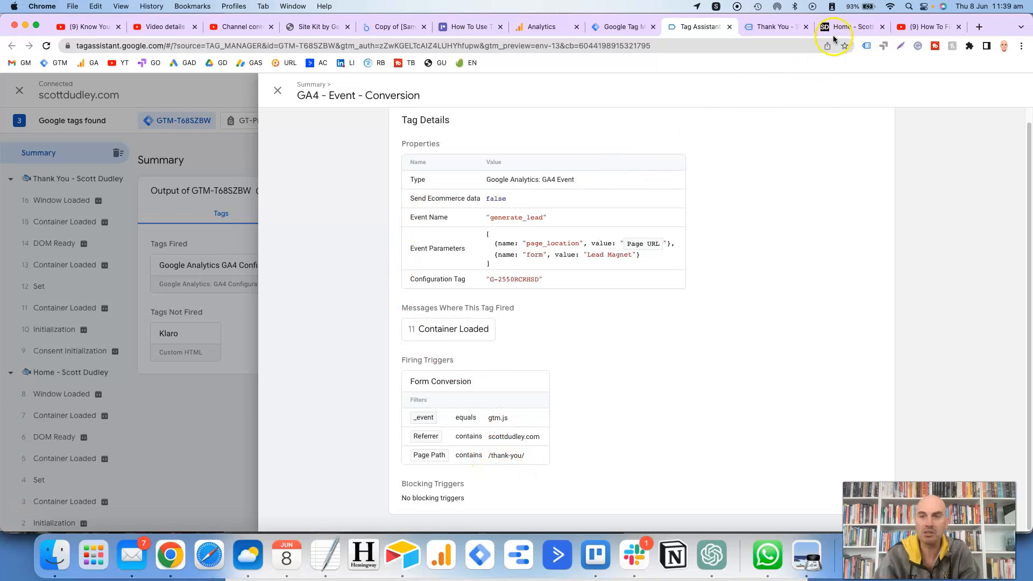
# Review the website's footer subscribe form and thank-you page, and return to the tag list in Tag Manager.
pyautogui.click(847, 27)
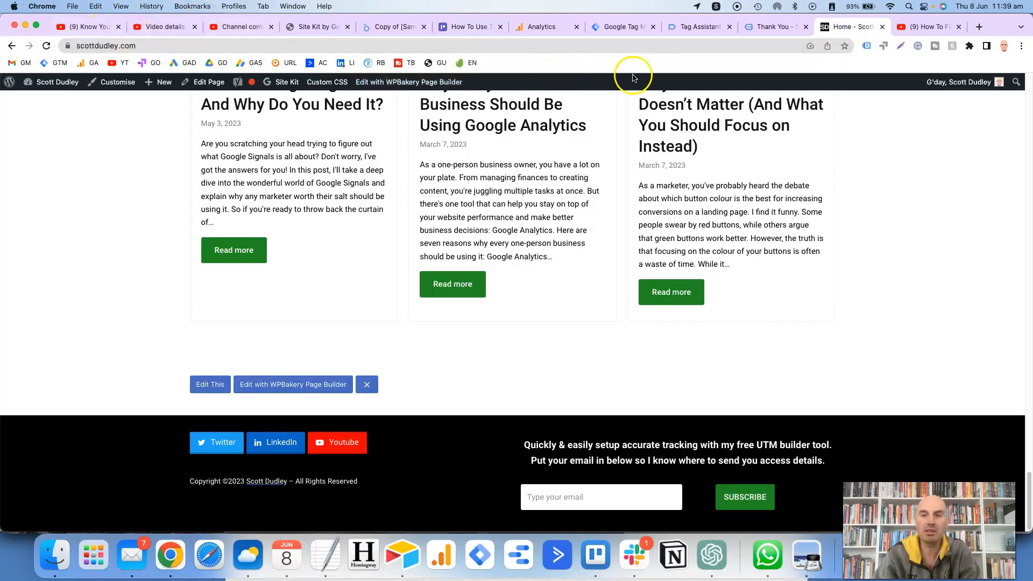
pyautogui.click(764, 28)
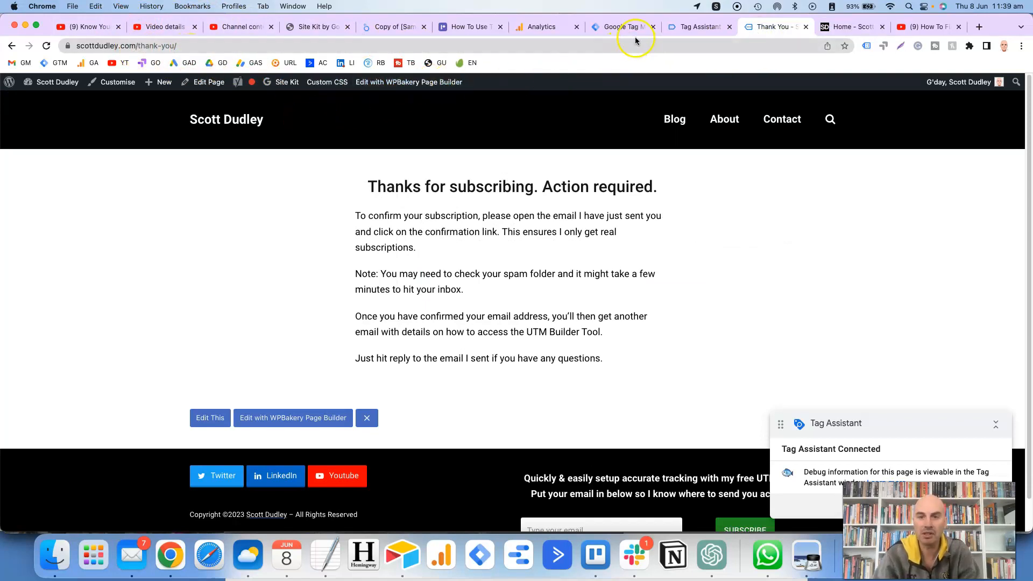
pyautogui.click(622, 29)
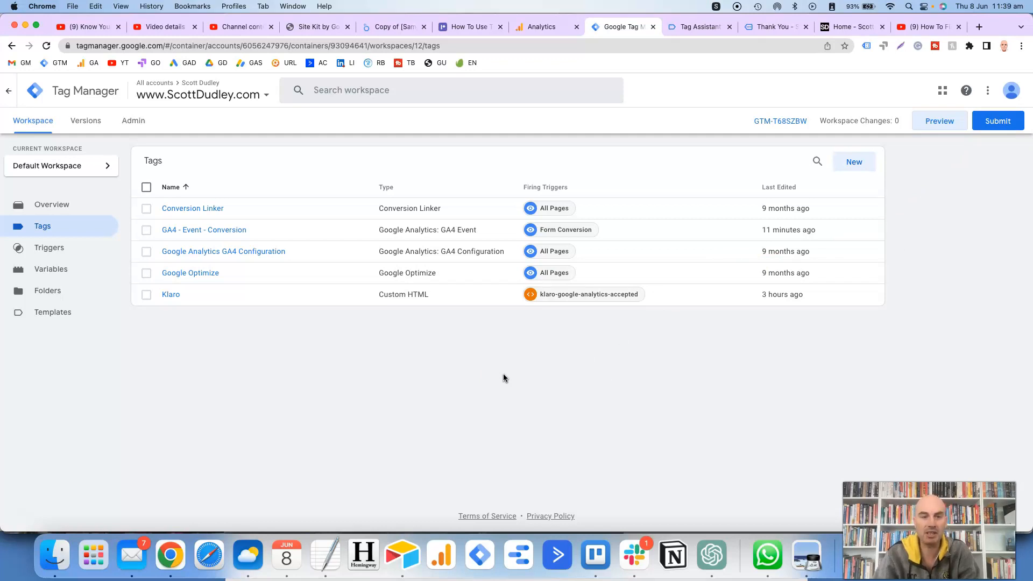
# Return to Analytics, check the generate_lead event's conversion marking in the events list, and open the property's conversions.
pyautogui.click(543, 28)
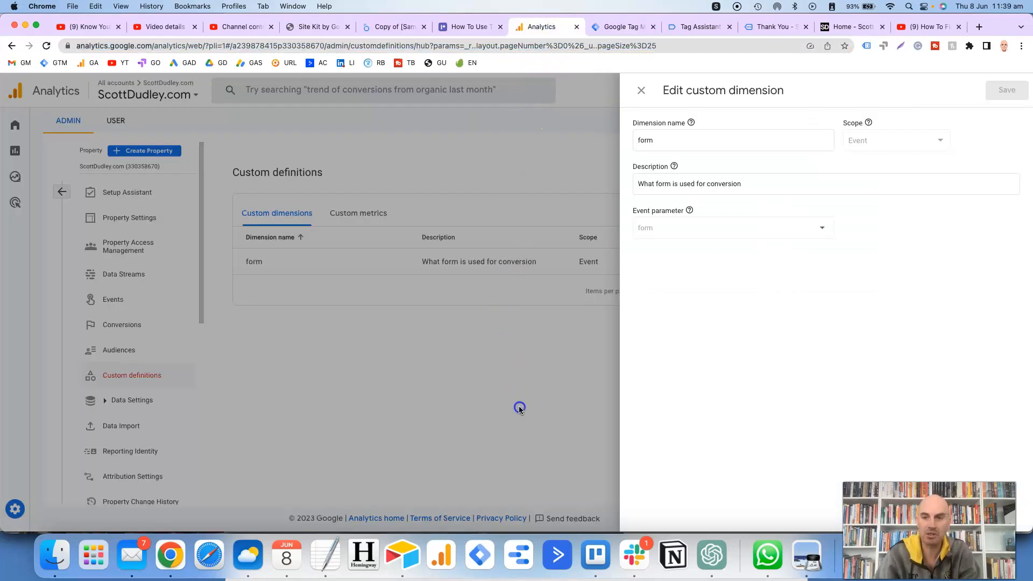
pyautogui.click(518, 408)
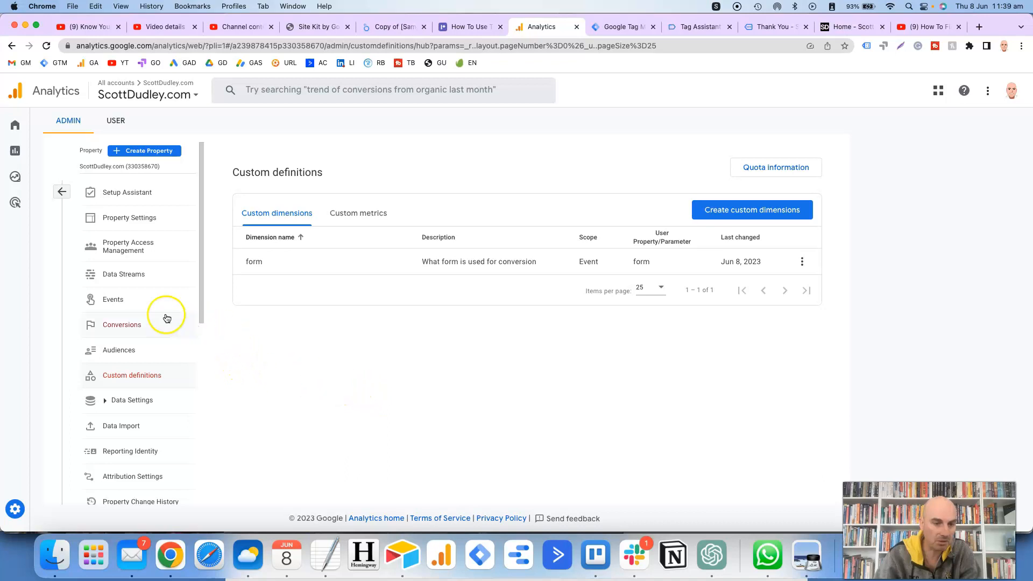
pyautogui.click(131, 306)
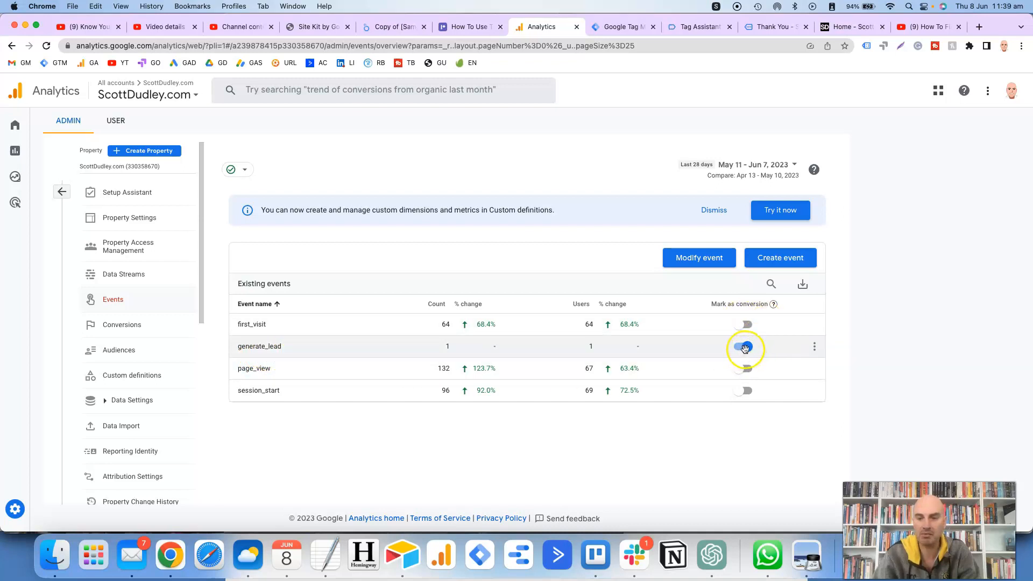
pyautogui.click(134, 327)
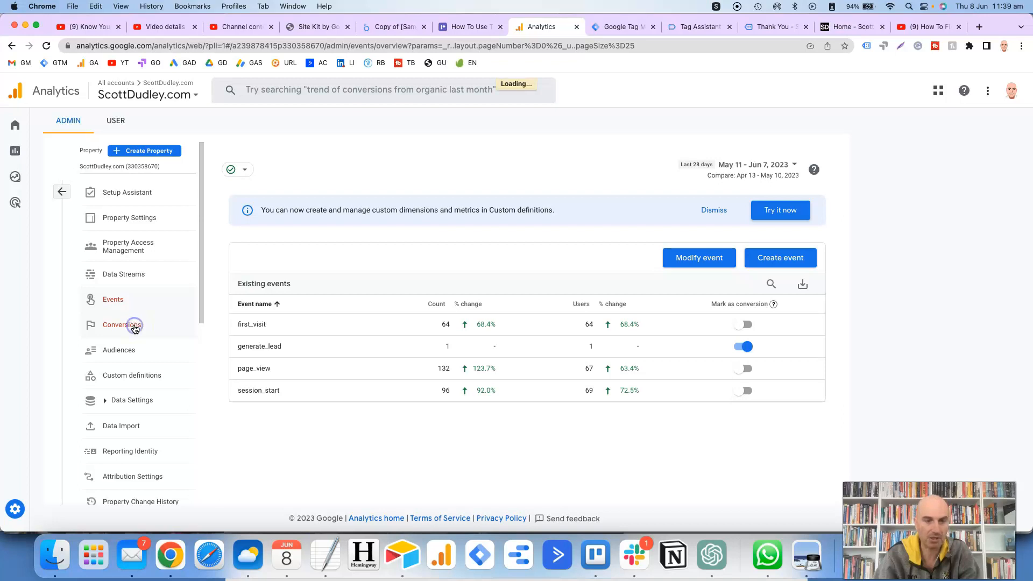